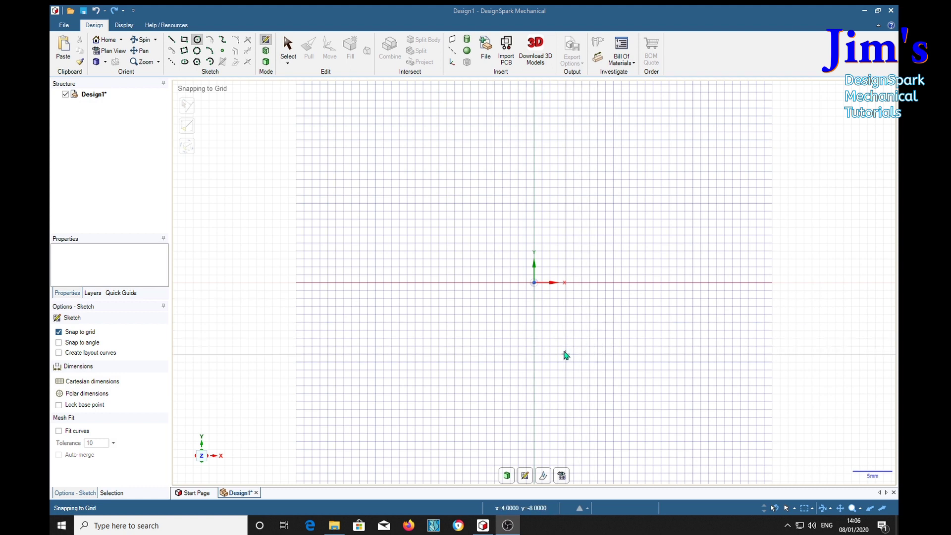
Place a circle centred on the origin and fix its diameter at 12 mm.
{"action": "left_click", "coordinate": [535, 284]}
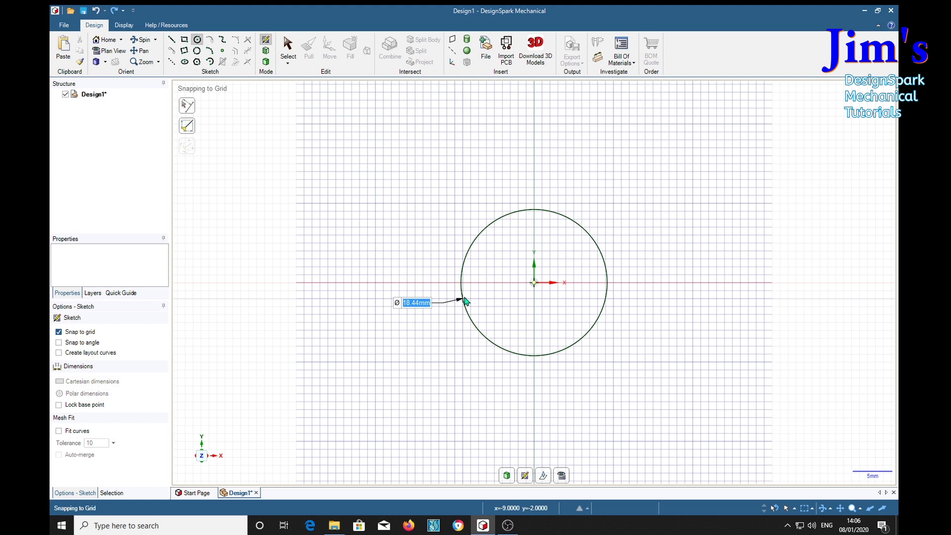
{"action": "type", "text": "12"}
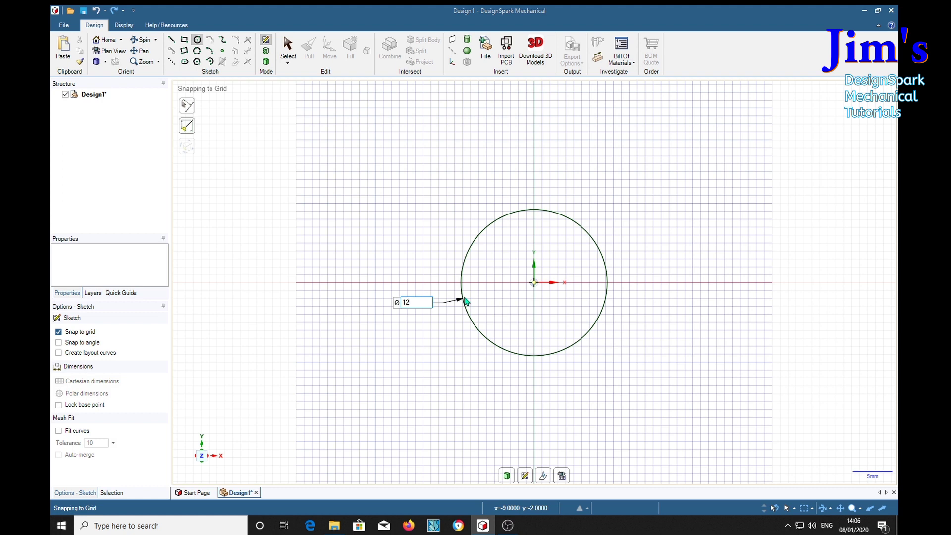
{"action": "key", "text": "Return"}
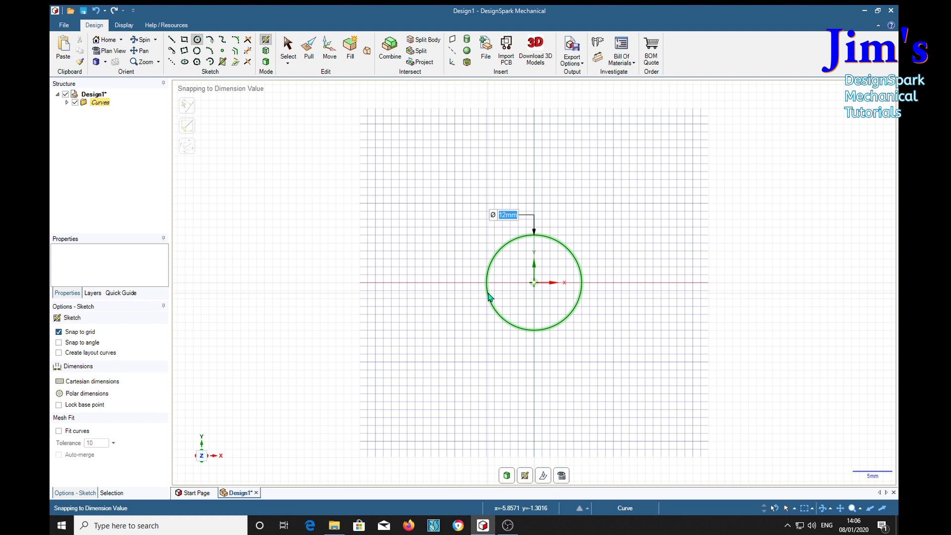
Extrude the circle face into a 100 mm long cylinder.
{"action": "key", "text": "p"}
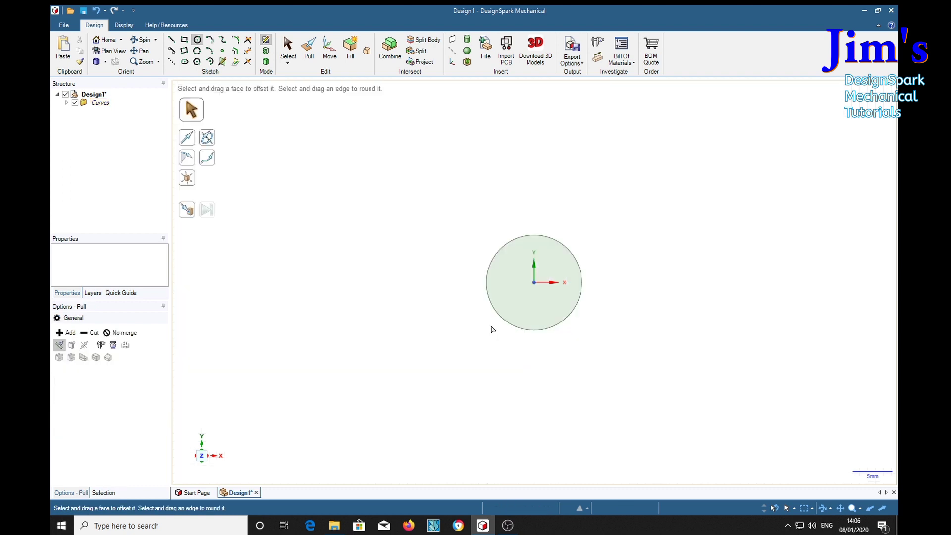
{"action": "left_click", "coordinate": [542, 316]}
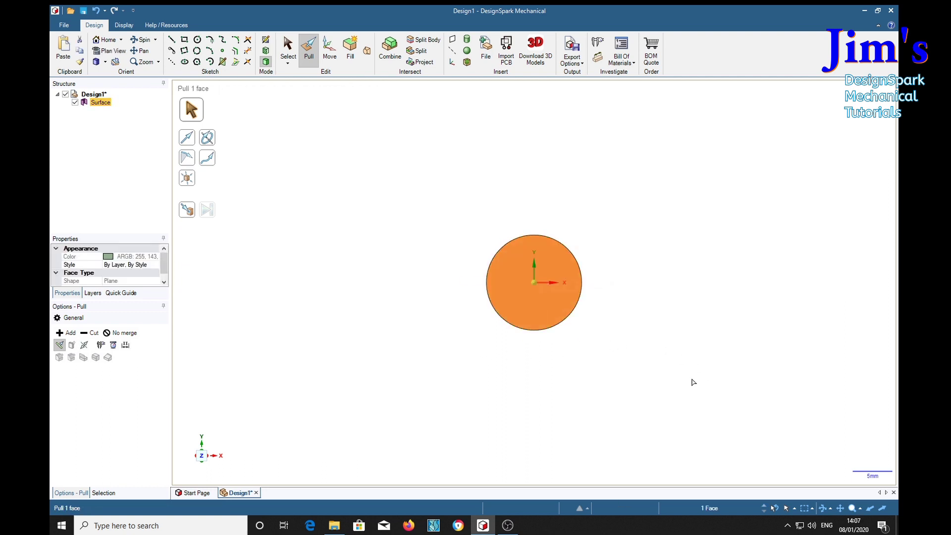
{"action": "type", "text": "100"}
{"action": "key", "text": "Return"}
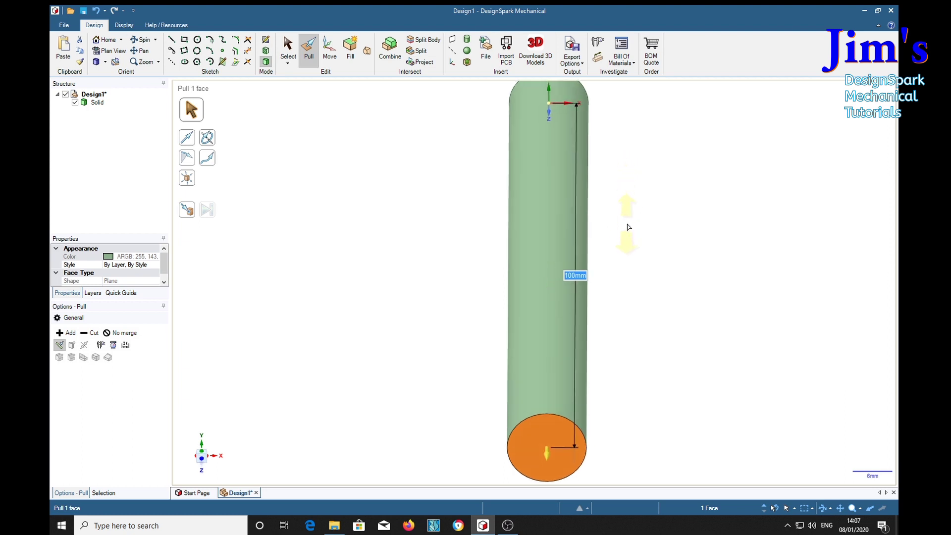
Select the cylinder's central axis.
{"action": "left_click", "coordinate": [630, 225]}
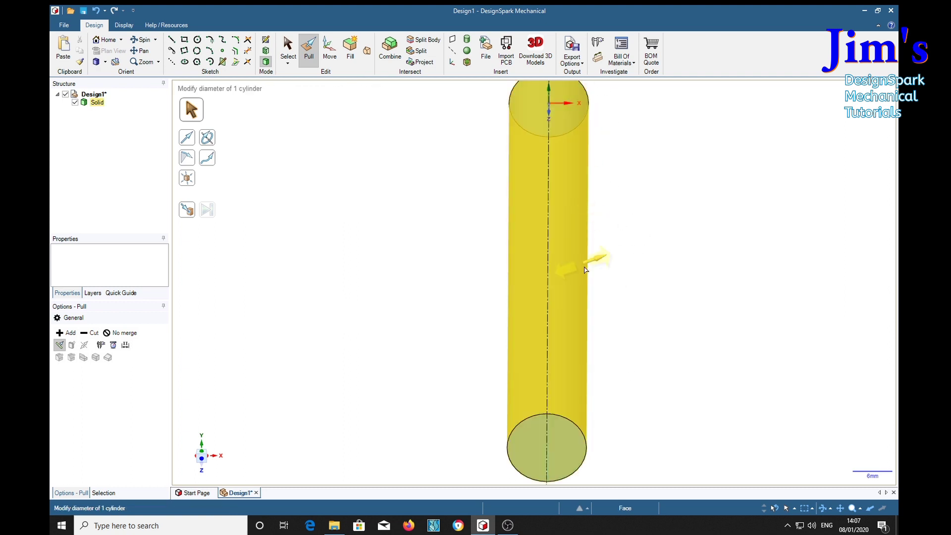
{"action": "left_click", "coordinate": [547, 467]}
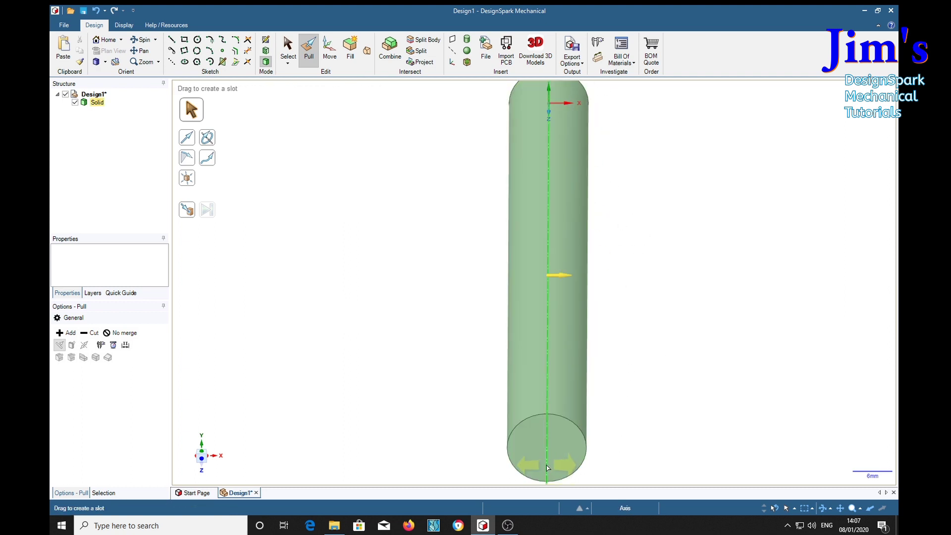
{"action": "key", "text": "Escape"}
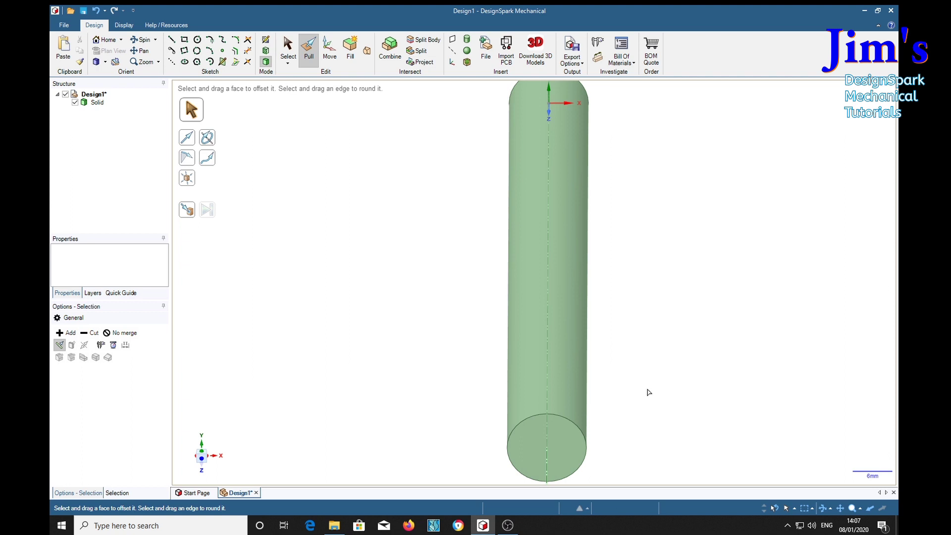
{"action": "key", "text": "Escape"}
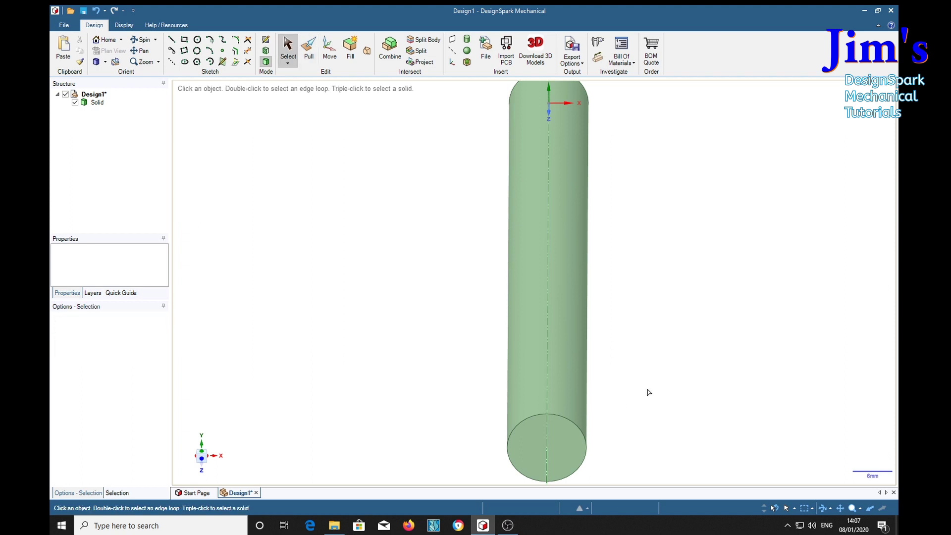
{"action": "left_click", "coordinate": [549, 455]}
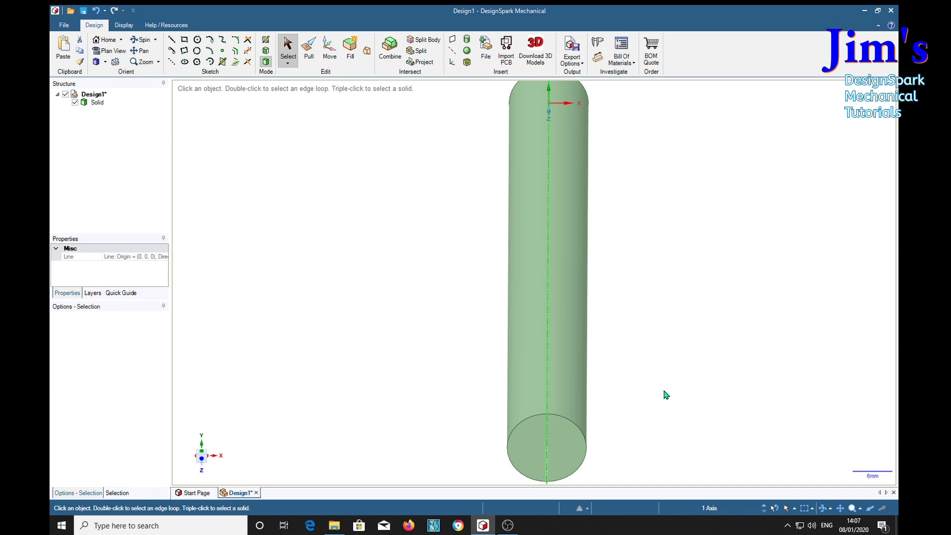
Sketch on the plane through the axis, viewed straight on with the cylinder standing vertically.
{"action": "key", "text": "k"}
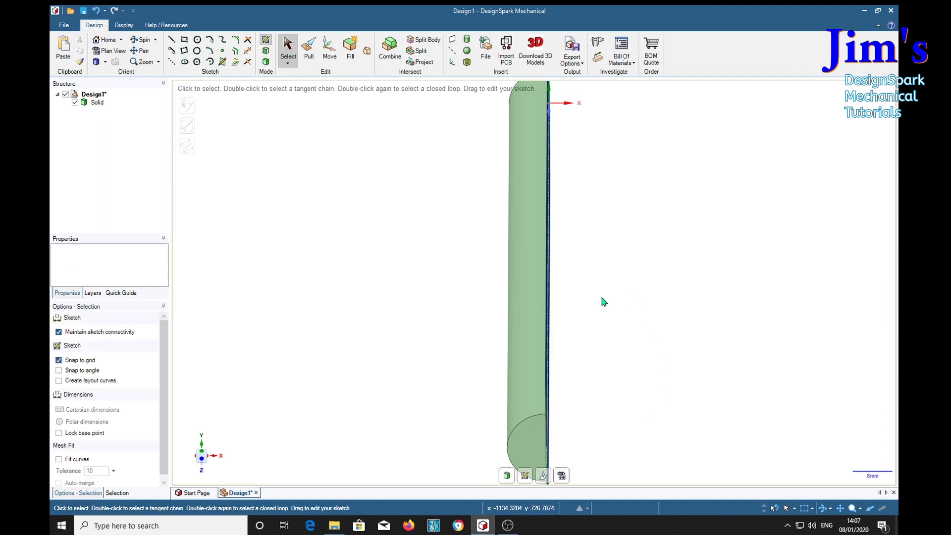
{"action": "key", "text": "v"}
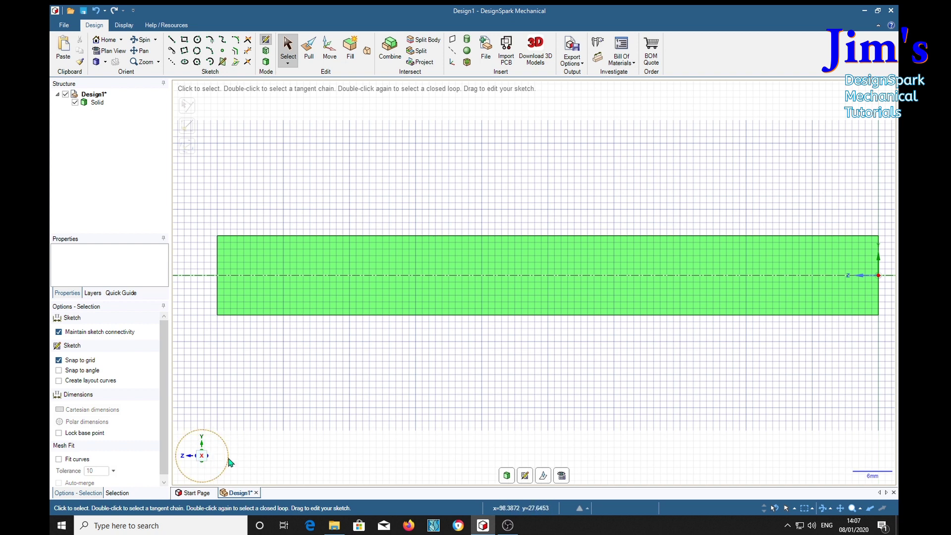
{"action": "left_click", "coordinate": [229, 458]}
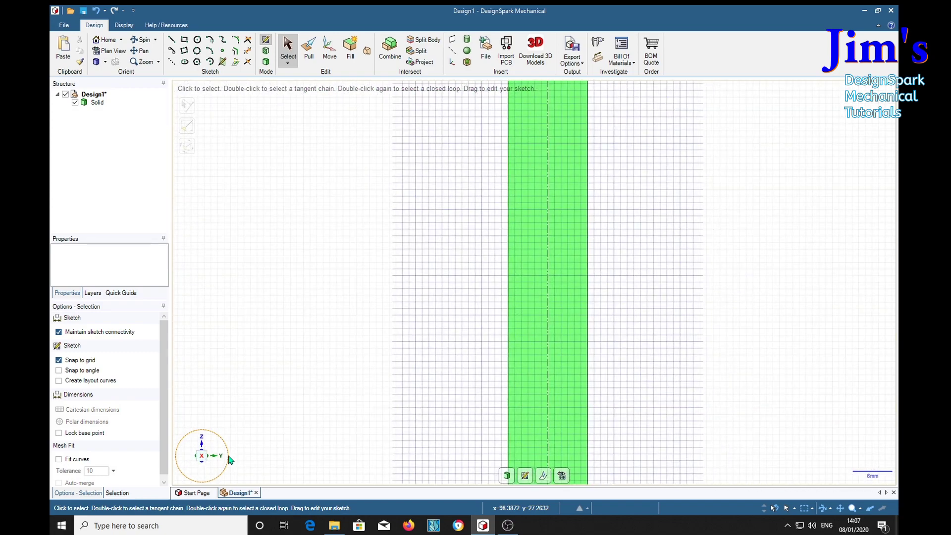
{"action": "left_click", "coordinate": [230, 458]}
{"action": "left_click", "coordinate": [229, 458]}
{"action": "left_click", "coordinate": [230, 458]}
{"action": "left_click", "coordinate": [229, 458]}
Draw a 20 mm by 1 mm rectangle extending sideways from the cylinder's right edge.
{"action": "left_click", "coordinate": [184, 39]}
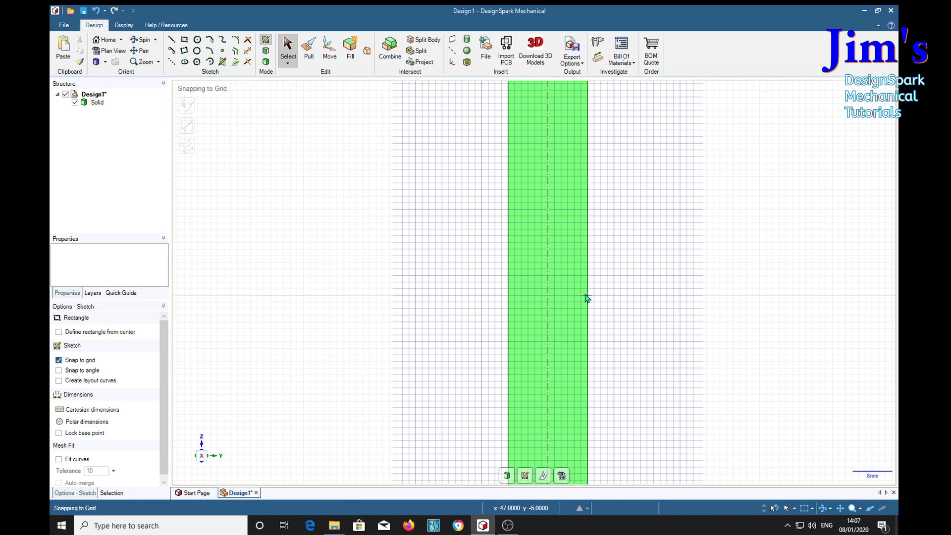
{"action": "scroll", "coordinate": [600, 279], "scroll_direction": "down", "scroll_amount": 2}
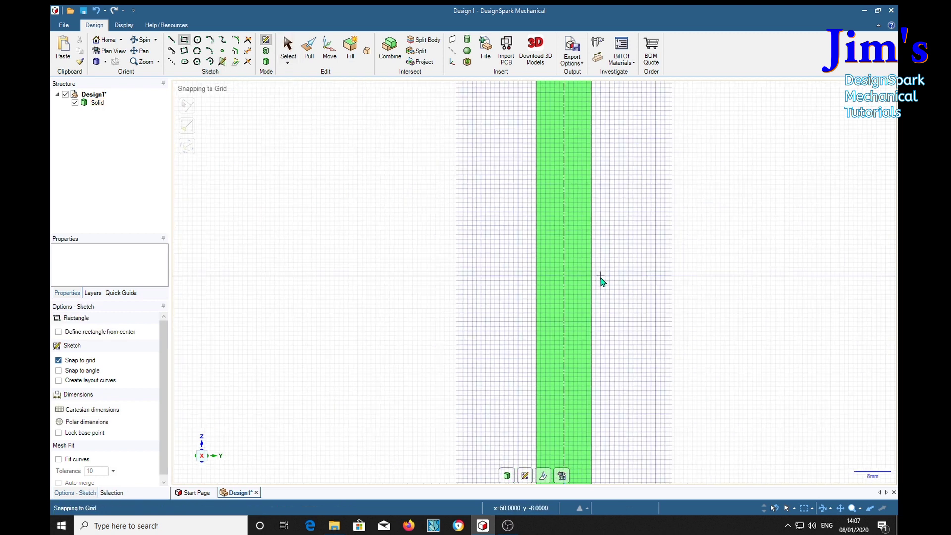
{"action": "scroll", "coordinate": [602, 280], "scroll_direction": "down", "scroll_amount": 1}
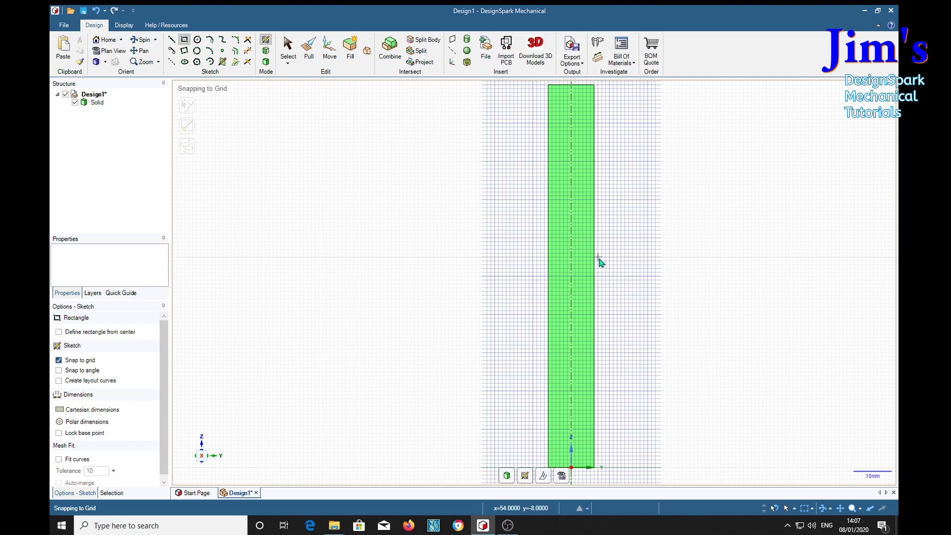
{"action": "scroll", "coordinate": [596, 277], "scroll_direction": "up", "scroll_amount": 4}
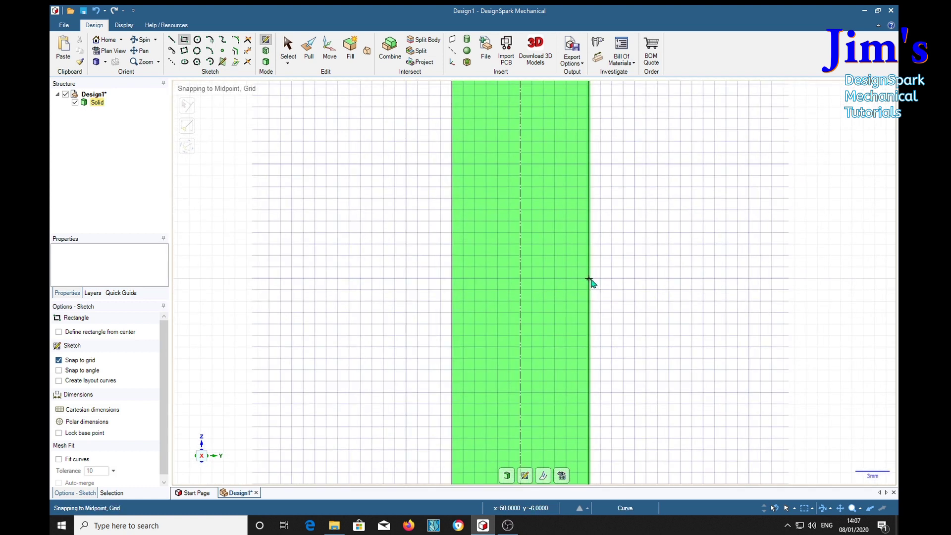
{"action": "left_click", "coordinate": [589, 279]}
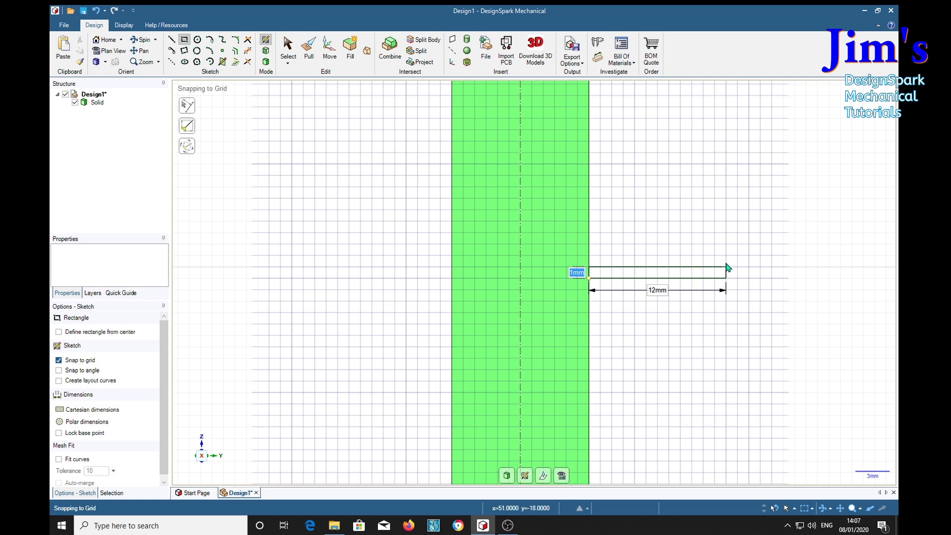
{"action": "left_click", "coordinate": [817, 272]}
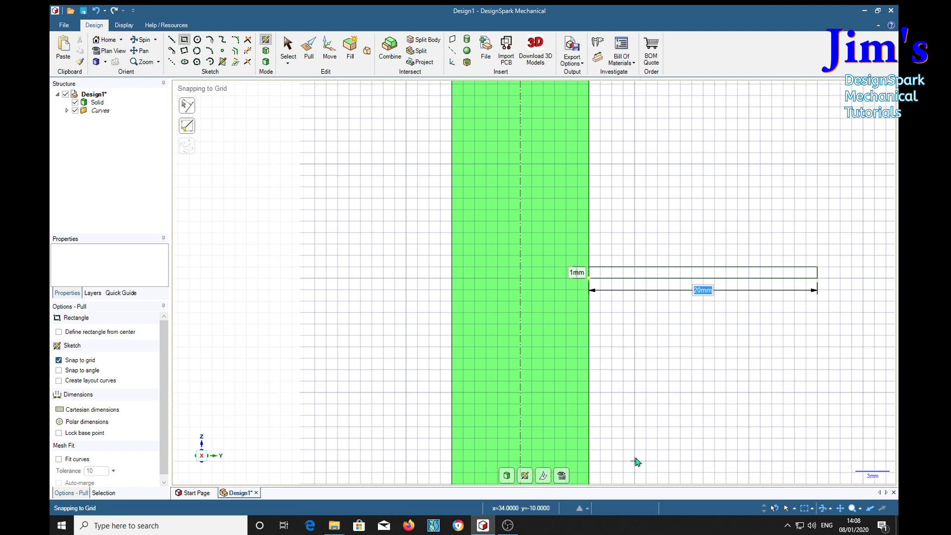
Revolve the rectangular face around the cylinder's centreline as a helix with 40 mm pitch and height.
{"action": "key", "text": "p"}
{"action": "left_click", "coordinate": [676, 273]}
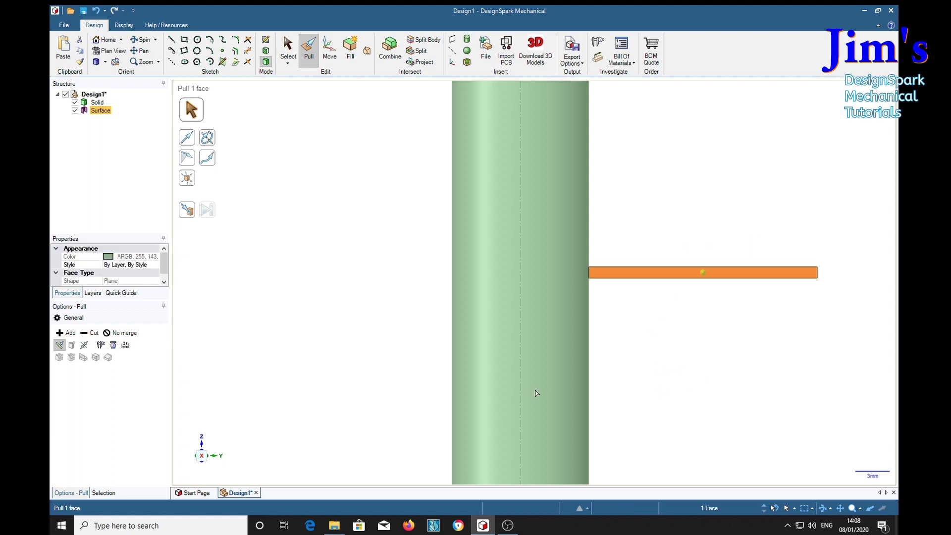
{"action": "left_click", "coordinate": [209, 140]}
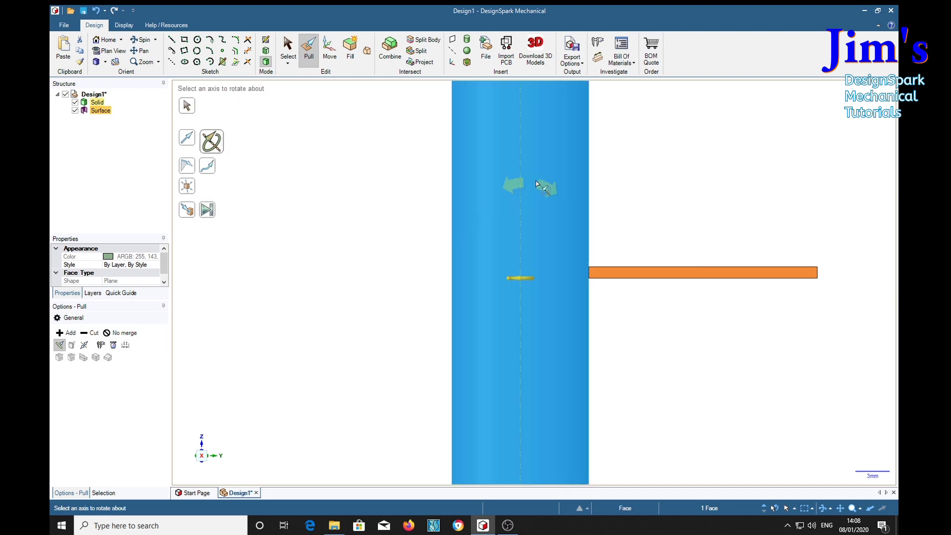
{"action": "left_click", "coordinate": [518, 243]}
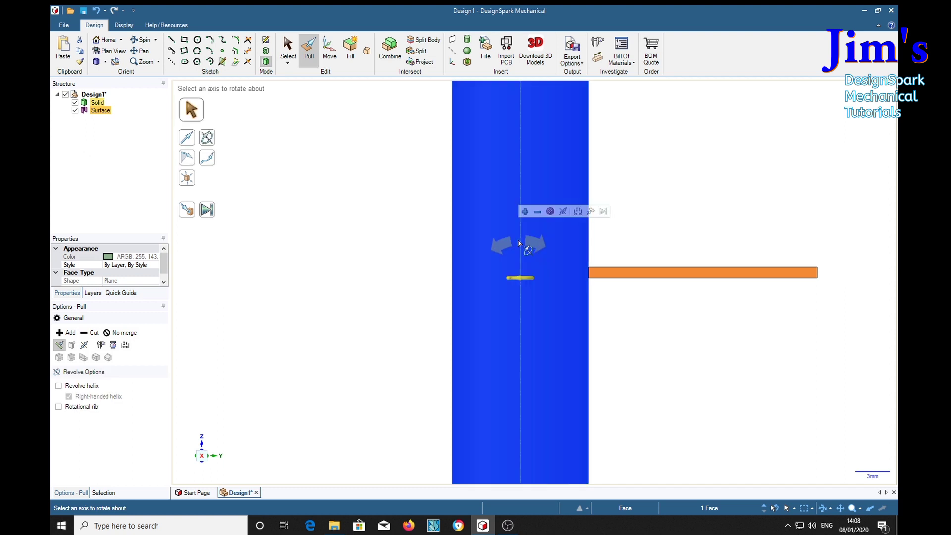
{"action": "left_click", "coordinate": [519, 243]}
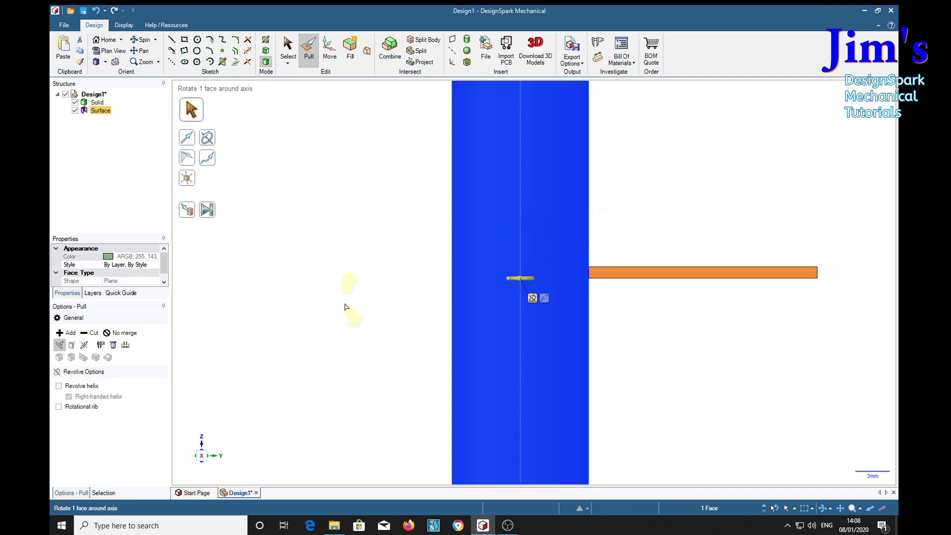
{"action": "left_click", "coordinate": [59, 386]}
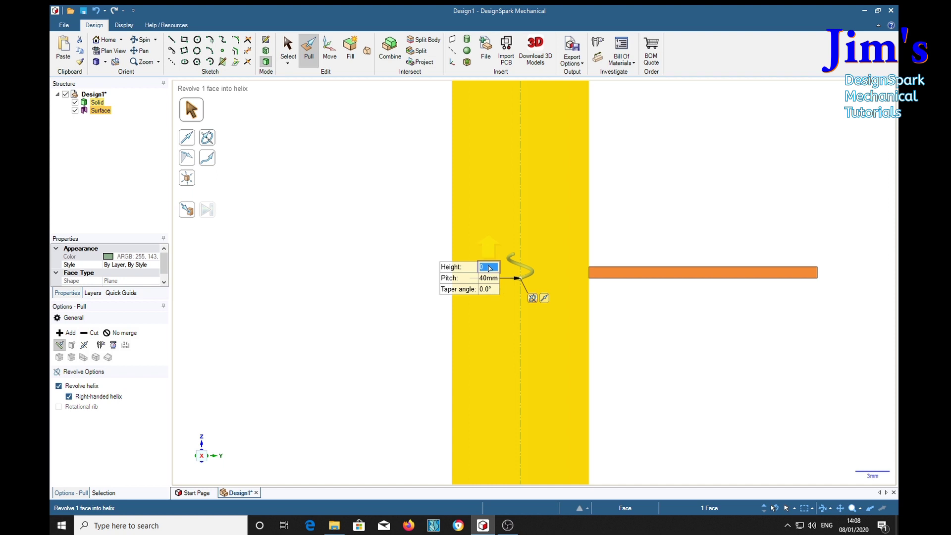
{"action": "type", "text": "4"}
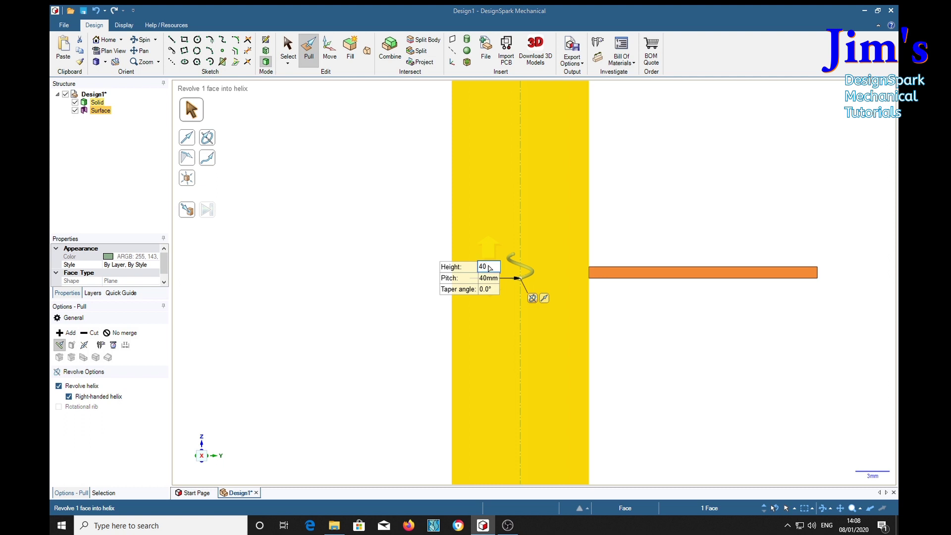
{"action": "key", "text": "Return"}
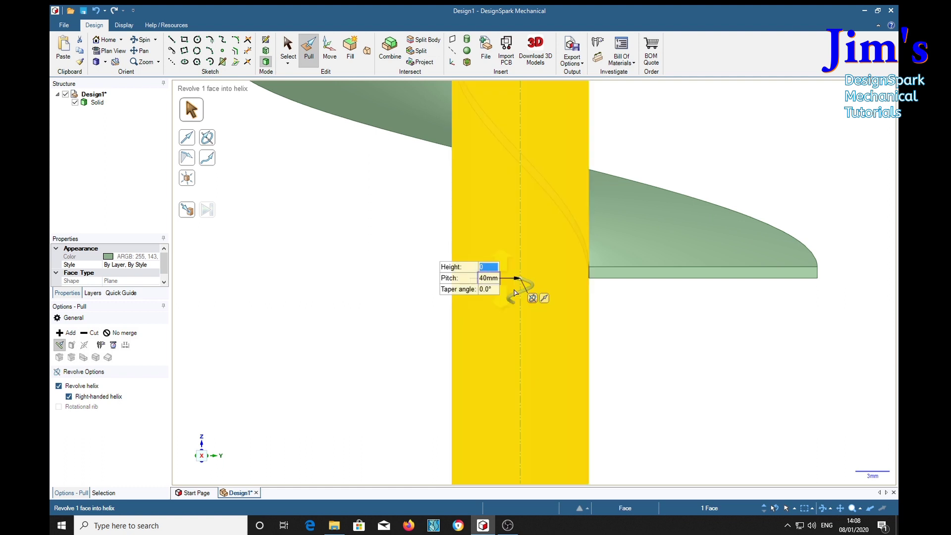
{"action": "scroll", "coordinate": [639, 377], "scroll_direction": "down", "scroll_amount": 5}
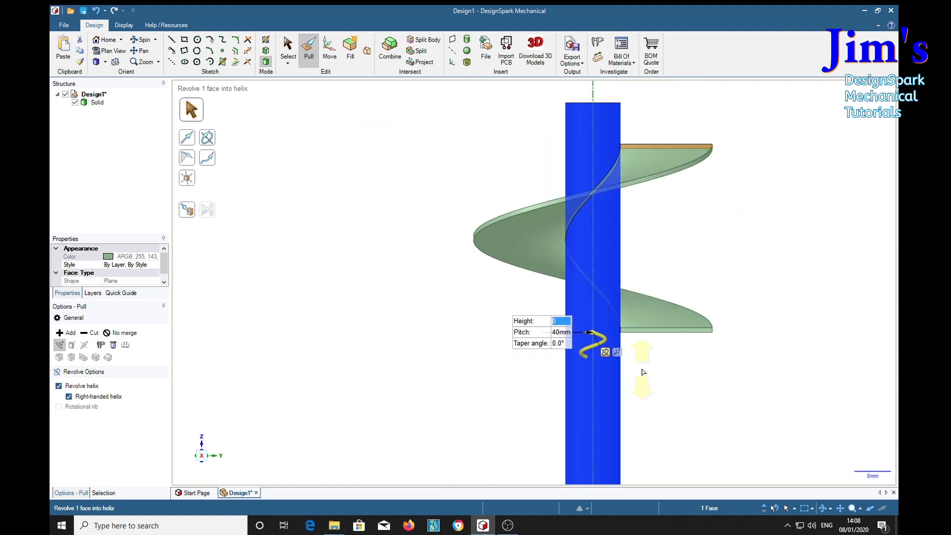
{"action": "middle_click_drag", "start_coordinate": [741, 382], "coordinate": [769, 350]}
Select the shaft's end face and view it straight on, zoomed in.
{"action": "key", "text": "Escape"}
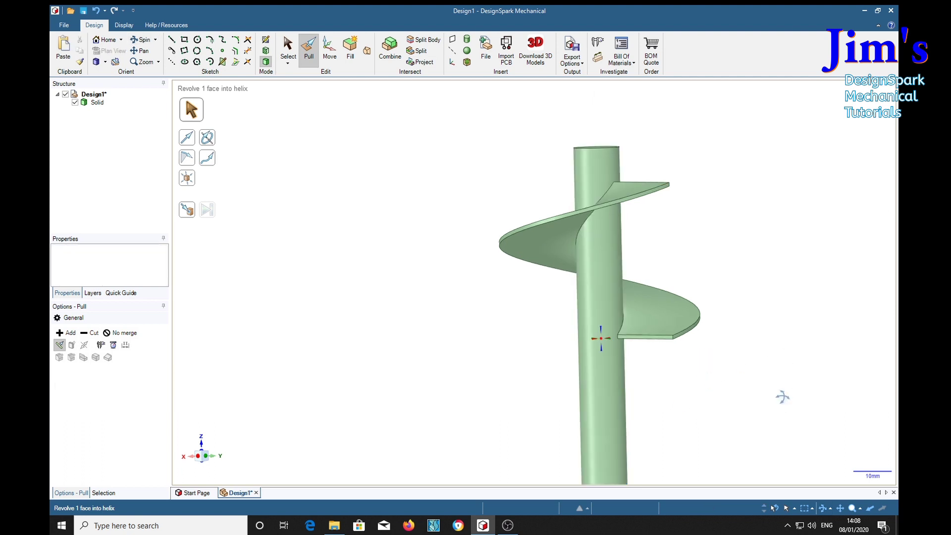
{"action": "middle_click_drag", "start_coordinate": [782, 393], "coordinate": [763, 265]}
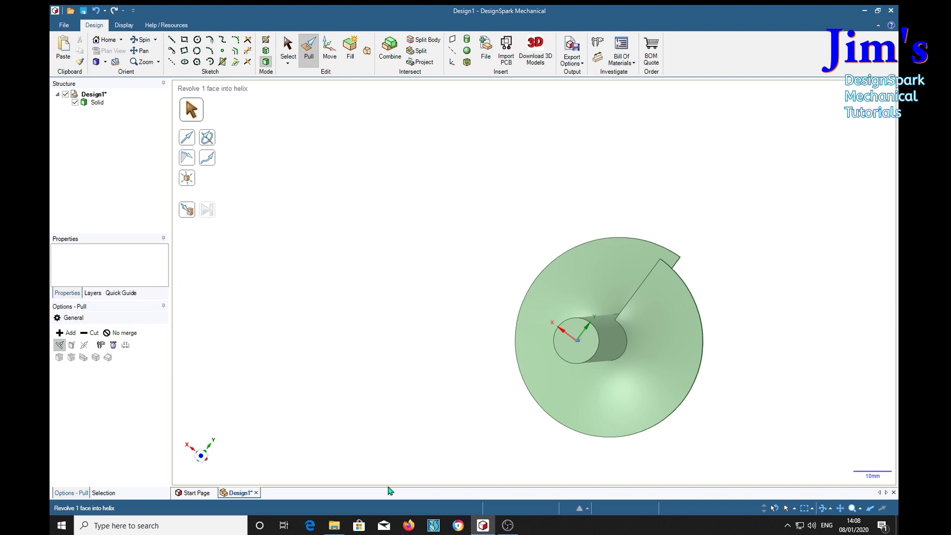
{"action": "key", "text": "s"}
{"action": "left_click", "coordinate": [578, 358]}
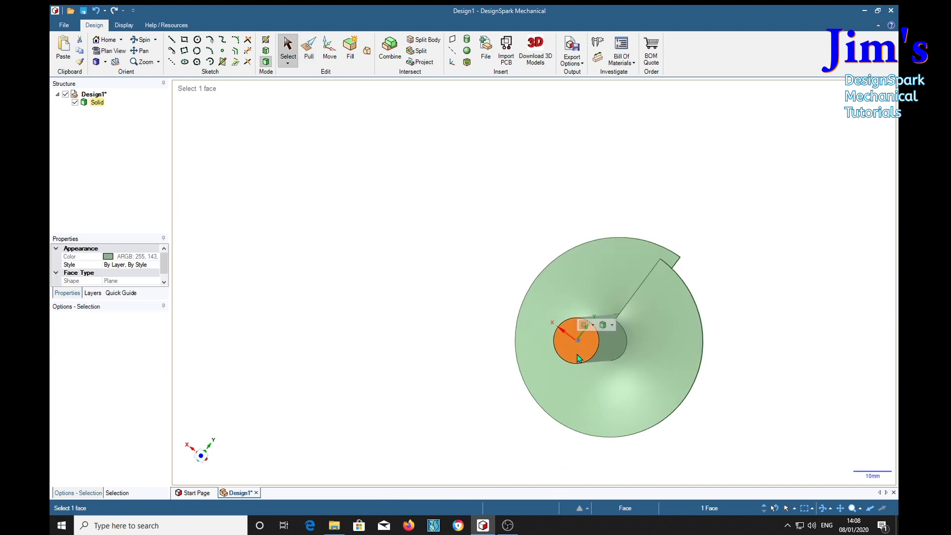
{"action": "key", "text": "v"}
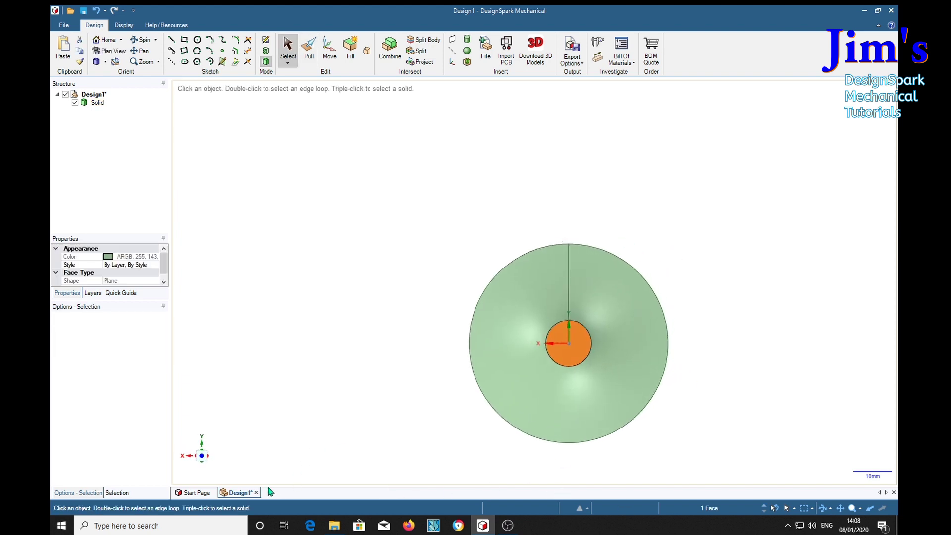
{"action": "scroll", "coordinate": [582, 475], "scroll_direction": "up", "scroll_amount": 2}
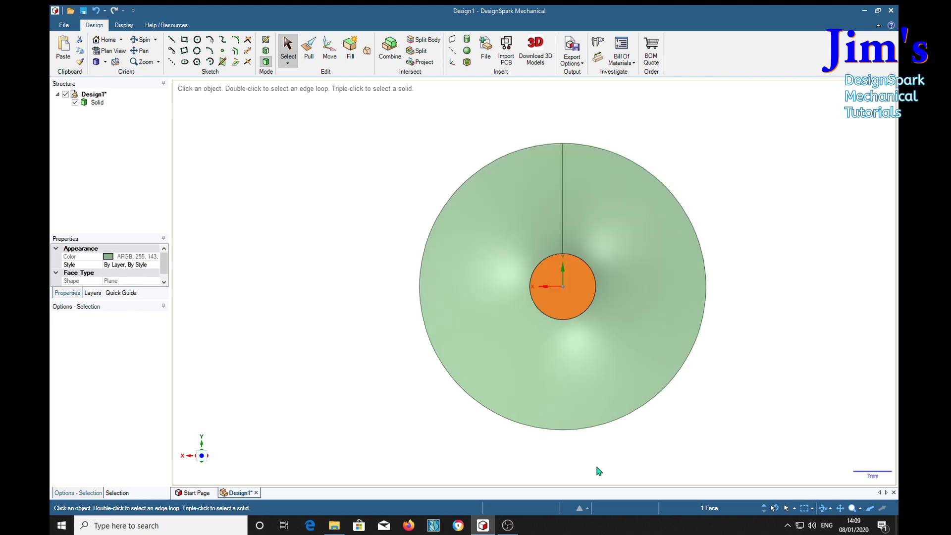
{"action": "scroll", "coordinate": [598, 470], "scroll_direction": "up", "scroll_amount": 2}
{"action": "scroll", "coordinate": [597, 470], "scroll_direction": "down", "scroll_amount": 1}
Sketch a 22 mm circle touching the shaft's underside and a larger circle centred on the shaft axis.
{"action": "left_click", "coordinate": [197, 40]}
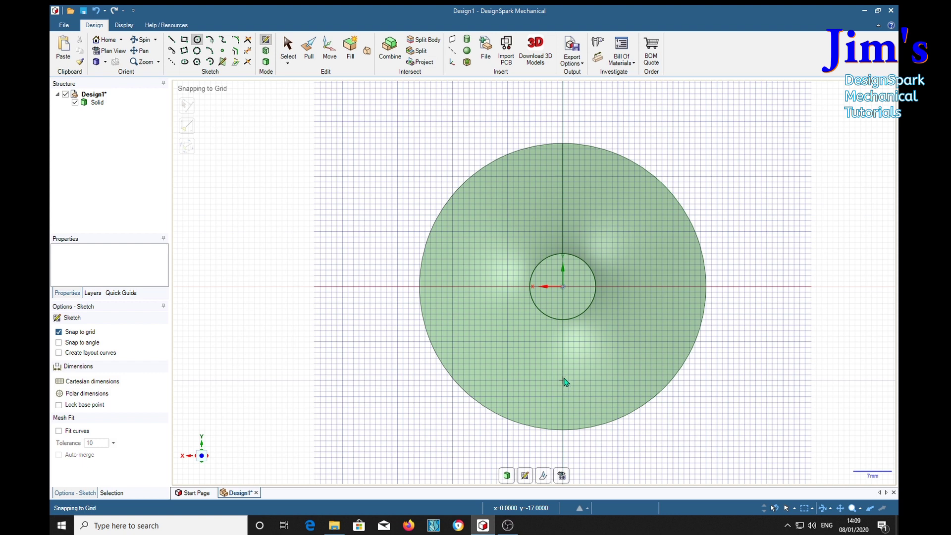
{"action": "left_click", "coordinate": [563, 370]}
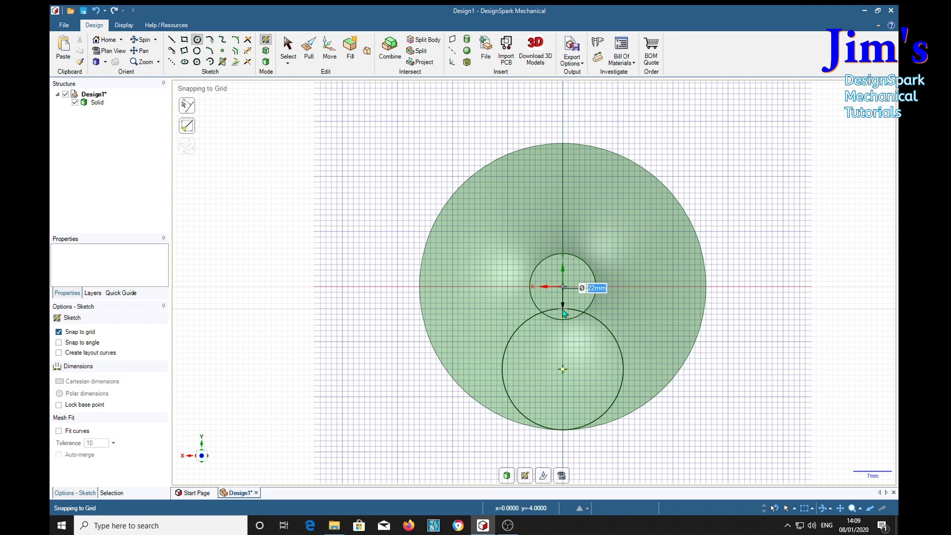
{"action": "left_click", "coordinate": [541, 310]}
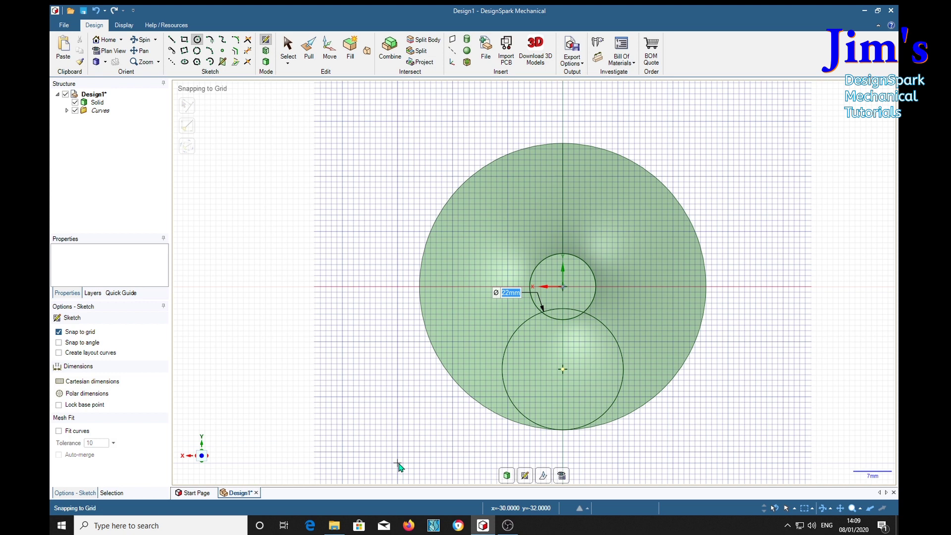
{"action": "left_click", "coordinate": [564, 286]}
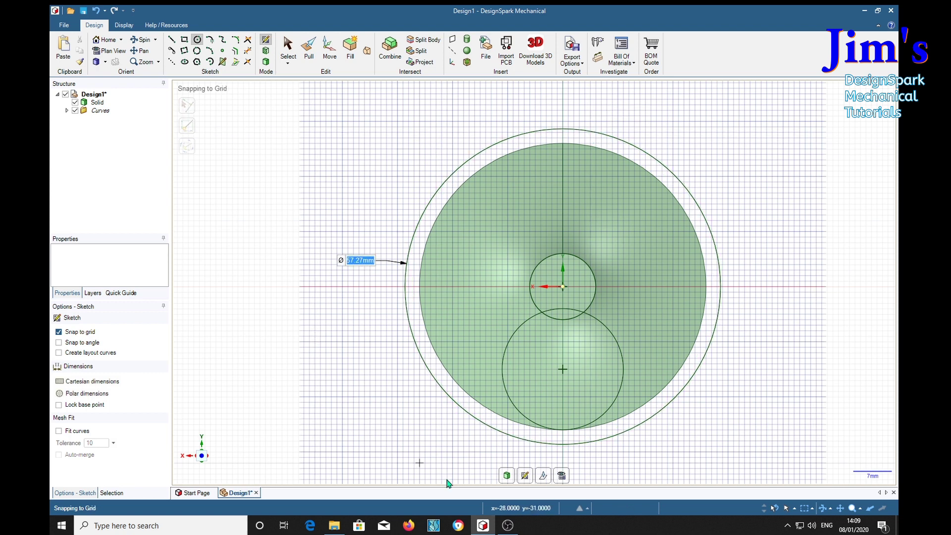
Cut the helical flight by pulling the large outer disc through it along the shaft.
{"action": "key", "text": "p"}
{"action": "middle_click_drag", "start_coordinate": [763, 409], "coordinate": [697, 408]}
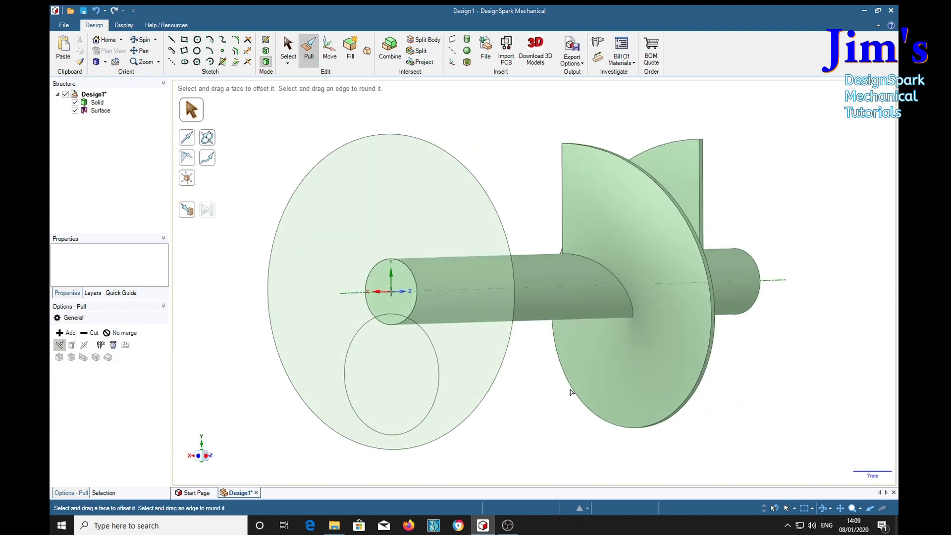
{"action": "left_click", "coordinate": [476, 350]}
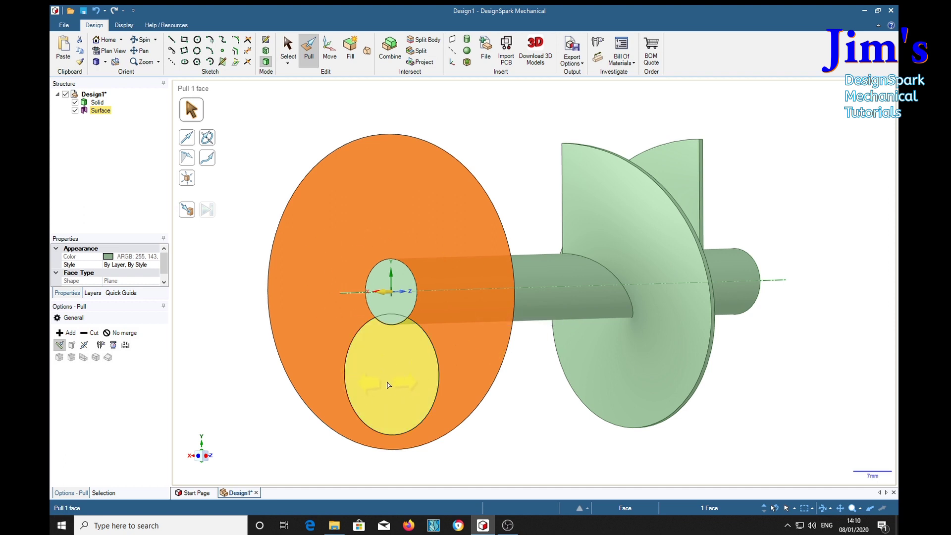
{"action": "left_click", "coordinate": [86, 335]}
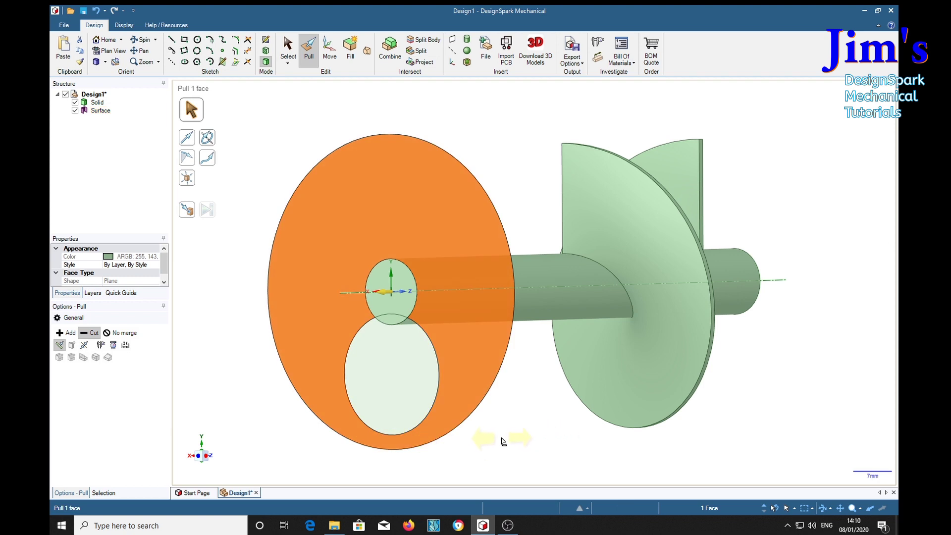
{"action": "left_click_drag", "start_coordinate": [505, 439], "coordinate": [843, 414]}
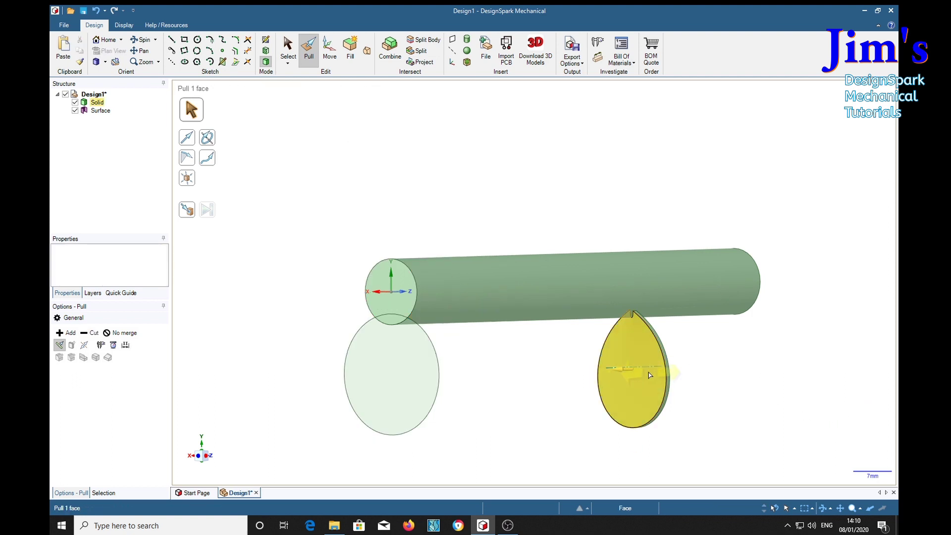
{"action": "mouse_move", "coordinate": [498, 421]}
{"action": "middle_mouse_down"}
{"action": "mouse_move", "coordinate": [569, 416]}
{"action": "mouse_move", "coordinate": [556, 399]}
{"action": "mouse_move", "coordinate": [492, 417]}
{"action": "middle_mouse_up"}
{"action": "left_click", "coordinate": [378, 386]}
Hide the leftover sketch surfaces in the Structure tree.
{"action": "key", "text": "Escape"}
{"action": "left_click", "coordinate": [75, 111]}
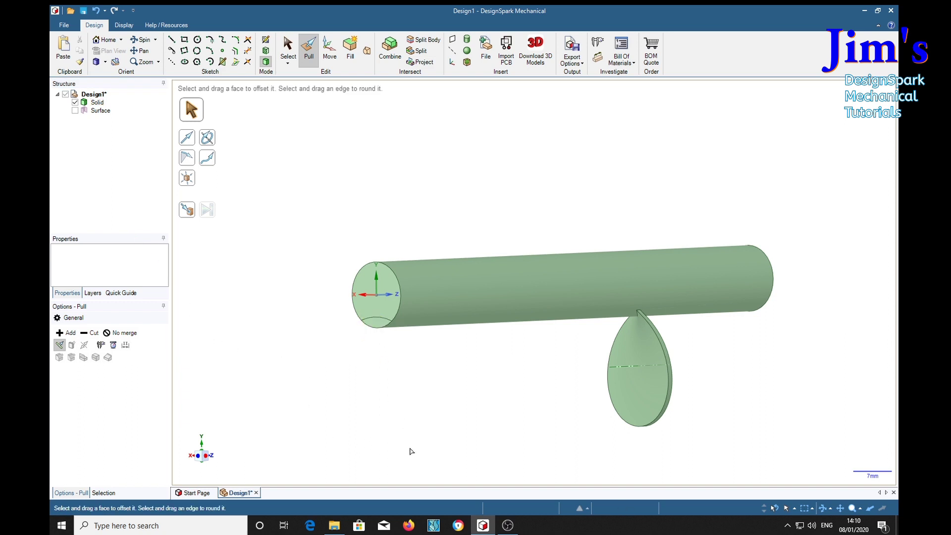
{"action": "key", "text": "s"}
{"action": "left_click", "coordinate": [378, 321]}
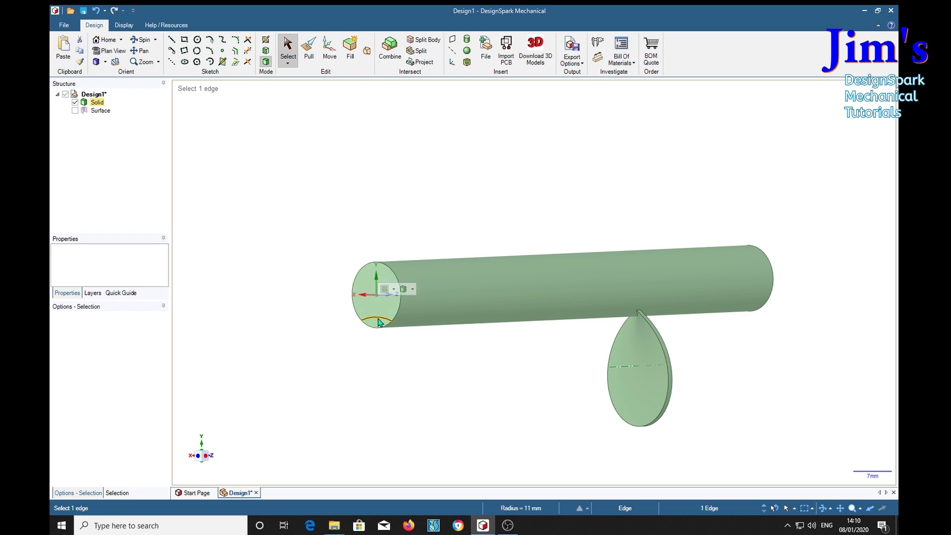
{"action": "left_click", "coordinate": [384, 381]}
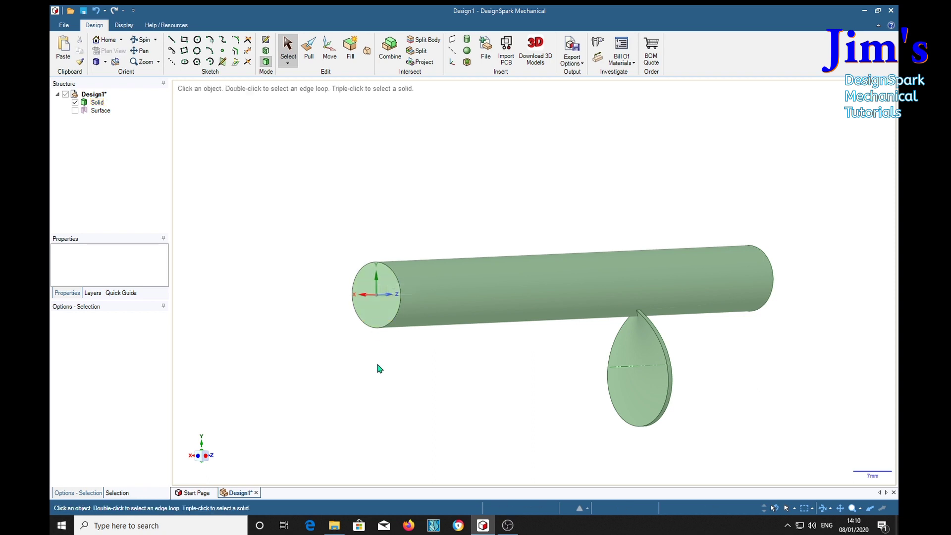
Box-select all the blade's faces from a straight-on view along the shaft, ready to move.
{"action": "middle_click_drag", "start_coordinate": [470, 422], "coordinate": [253, 408]}
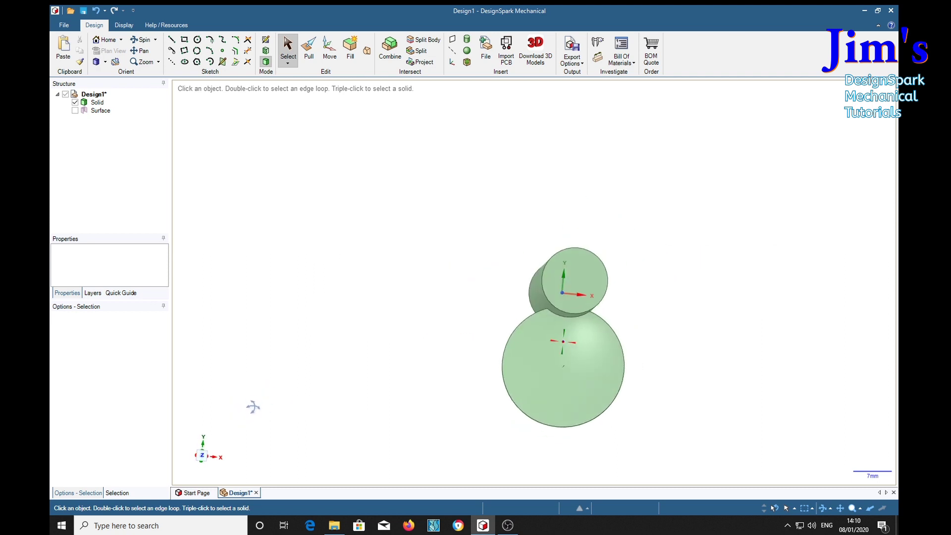
{"action": "left_click", "coordinate": [203, 457]}
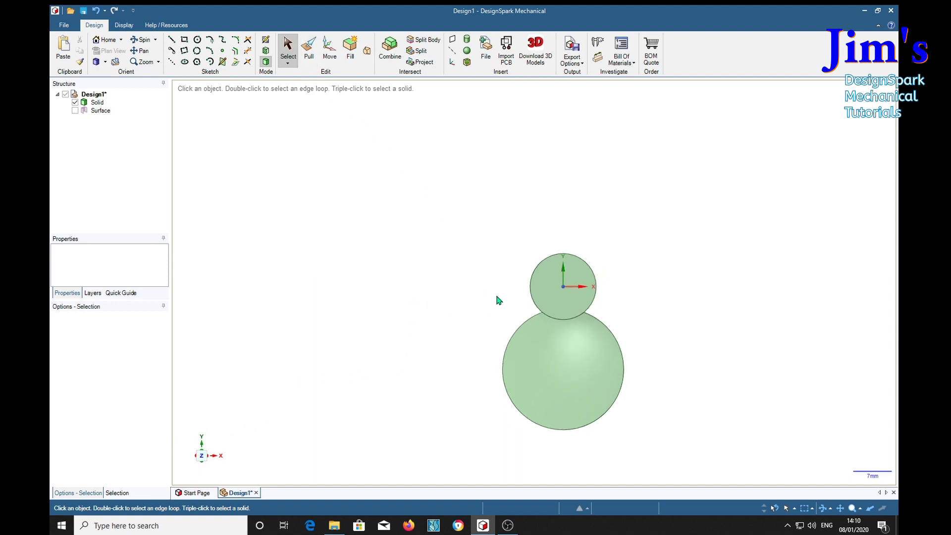
{"action": "left_click_drag", "start_coordinate": [480, 294], "coordinate": [653, 449]}
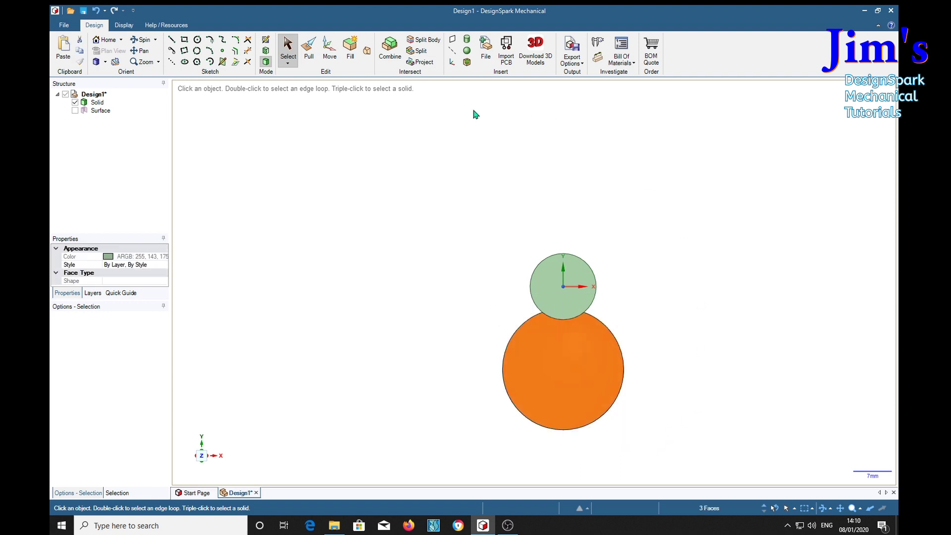
{"action": "key", "text": "m"}
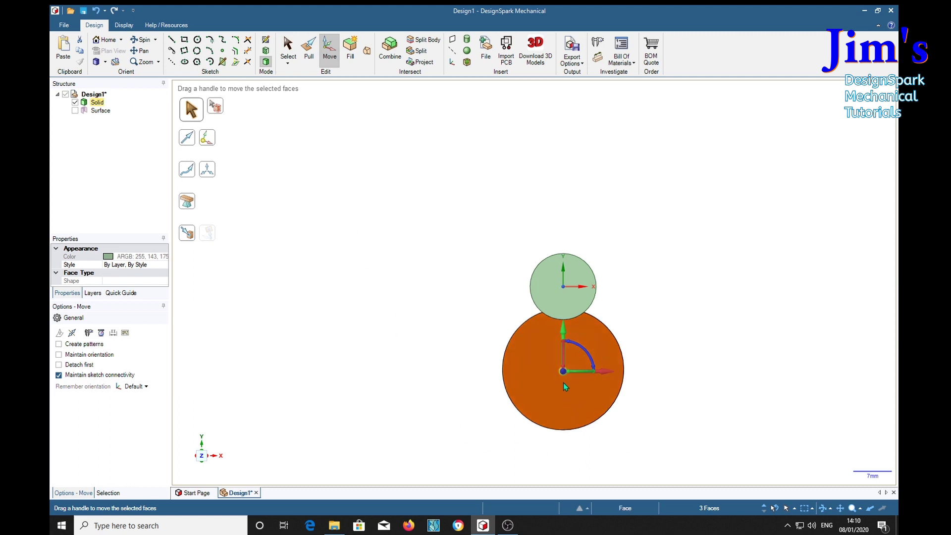
Pattern the blade about the shaft centre with 120° rotation and a count of 3.
{"action": "left_click_drag", "start_coordinate": [563, 372], "coordinate": [564, 289]}
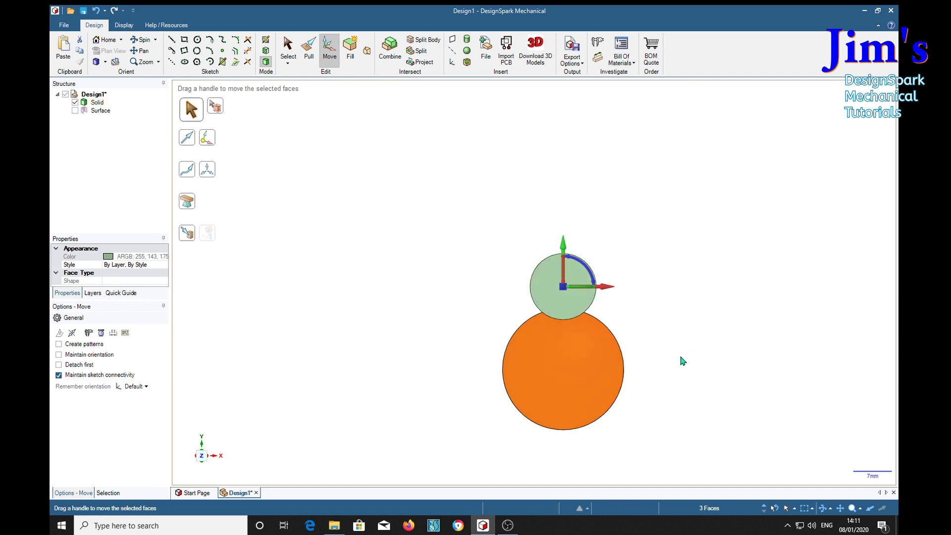
{"action": "left_click", "coordinate": [59, 344]}
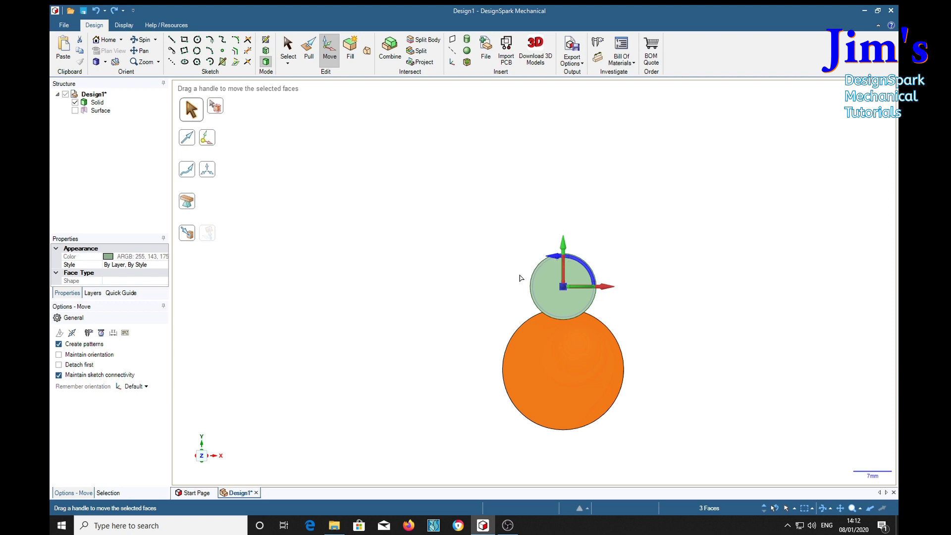
{"action": "type", "text": "116"}
{"action": "key", "text": "Return"}
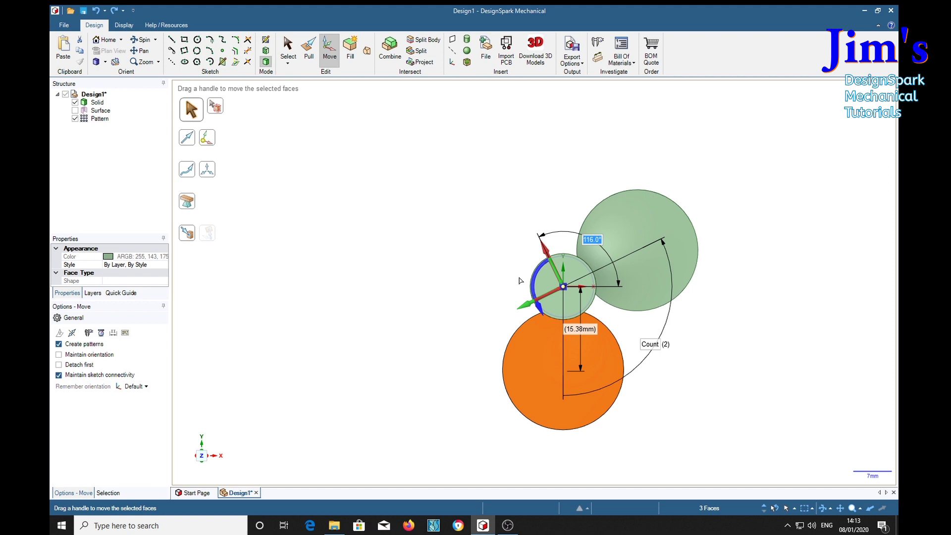
{"action": "type", "text": "126"}
{"action": "key", "text": "Return"}
{"action": "type", "text": "121"}
{"action": "key", "text": "Return"}
{"action": "key", "text": "Tab"}
{"action": "type", "text": "3"}
{"action": "key", "text": "Return"}
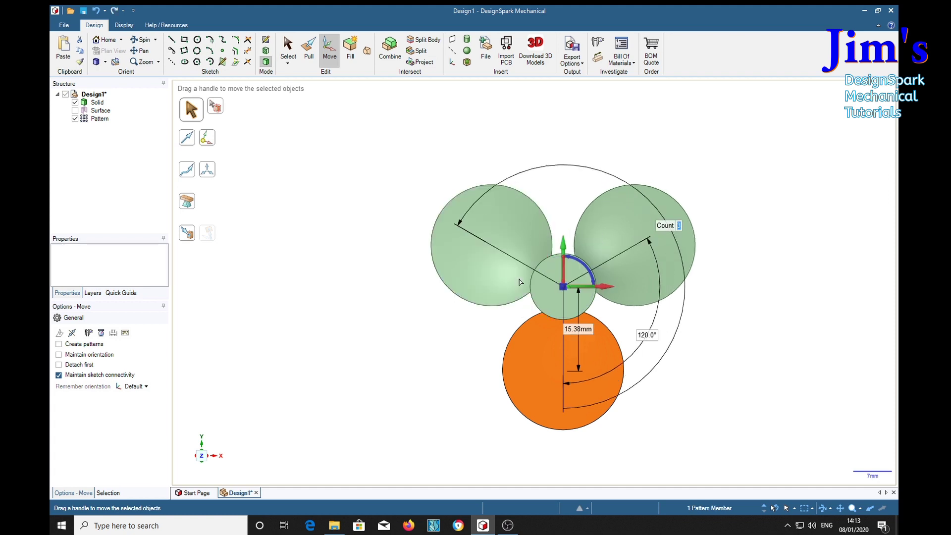
Finish the blade pattern and pull the shaft's right end face inward to shorten it.
{"action": "left_click", "coordinate": [803, 345]}
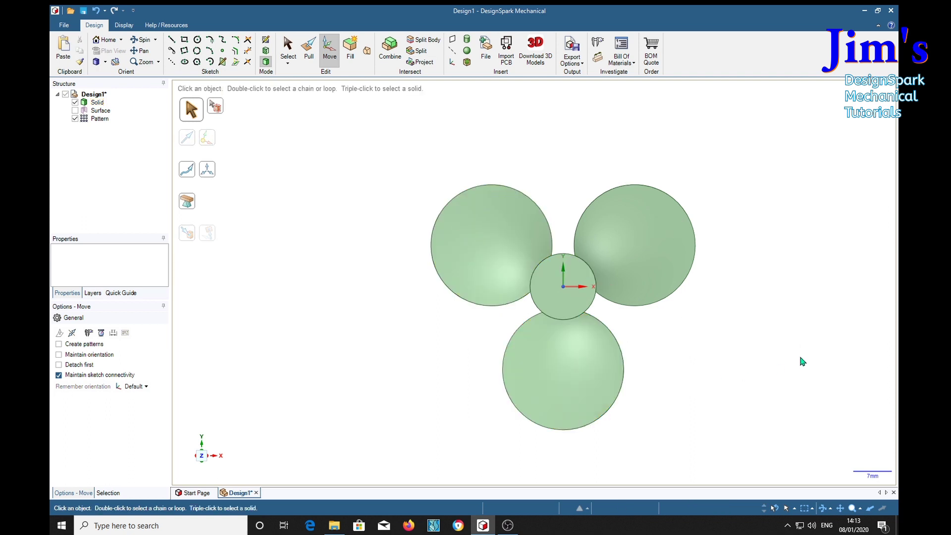
{"action": "middle_click_drag", "start_coordinate": [803, 360], "coordinate": [691, 448]}
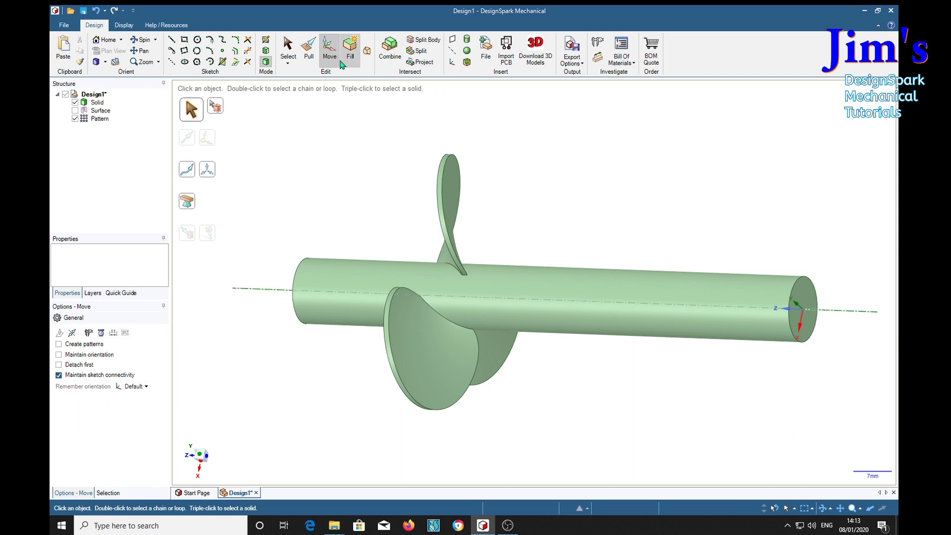
{"action": "key", "text": "p"}
{"action": "left_click", "coordinate": [805, 297]}
{"action": "left_click", "coordinate": [805, 298]}
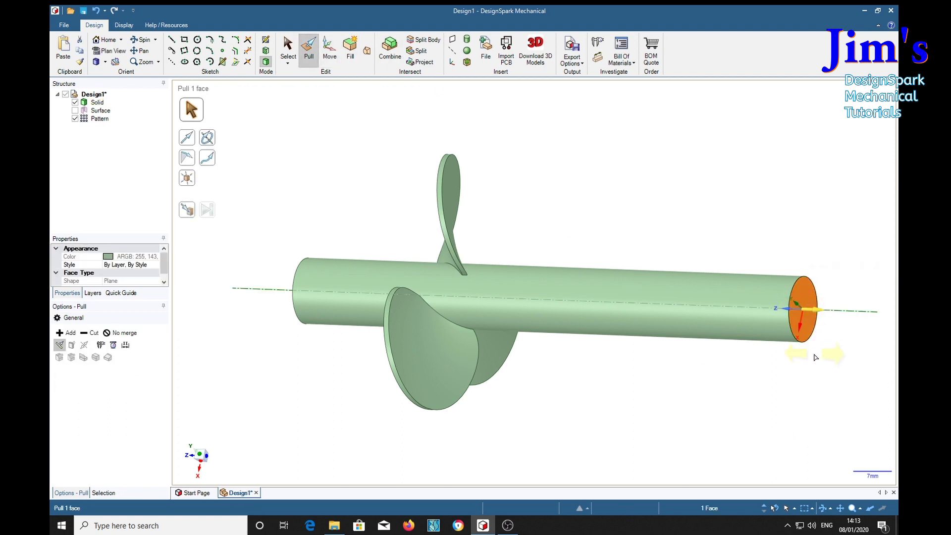
{"action": "left_click_drag", "start_coordinate": [756, 400], "coordinate": [535, 389]}
Pull the shaft's left end face outward by 15.74 mm.
{"action": "middle_click_drag", "start_coordinate": [424, 449], "coordinate": [308, 378]}
{"action": "left_click", "coordinate": [312, 293]}
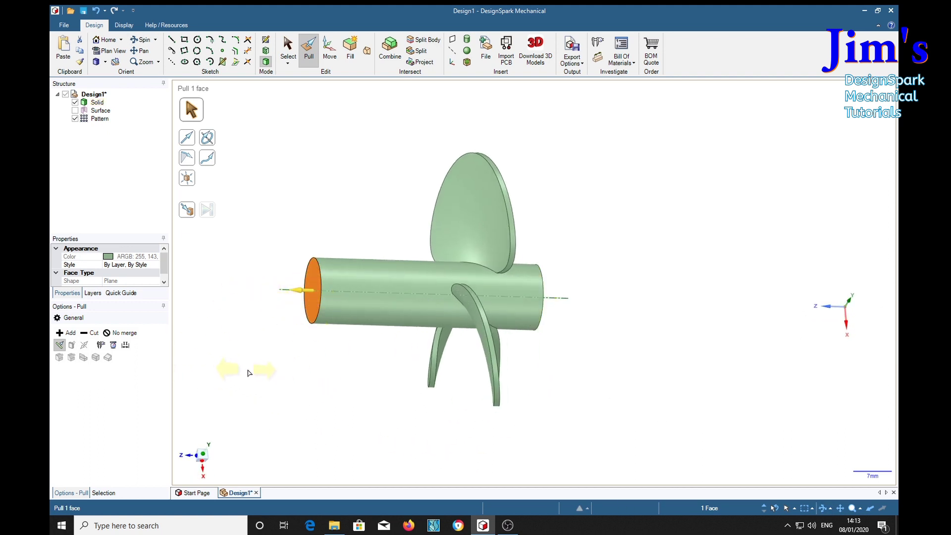
{"action": "left_click_drag", "start_coordinate": [256, 376], "coordinate": [319, 383]}
{"action": "mouse_move", "coordinate": [741, 360]}
{"action": "middle_mouse_down"}
{"action": "mouse_move", "coordinate": [715, 360]}
{"action": "mouse_move", "coordinate": [704, 408]}
{"action": "mouse_move", "coordinate": [730, 287]}
{"action": "mouse_move", "coordinate": [700, 303]}
{"action": "mouse_move", "coordinate": [743, 238]}
{"action": "mouse_move", "coordinate": [722, 326]}
{"action": "mouse_move", "coordinate": [775, 335]}
{"action": "mouse_move", "coordinate": [756, 369]}
{"action": "middle_mouse_up"}
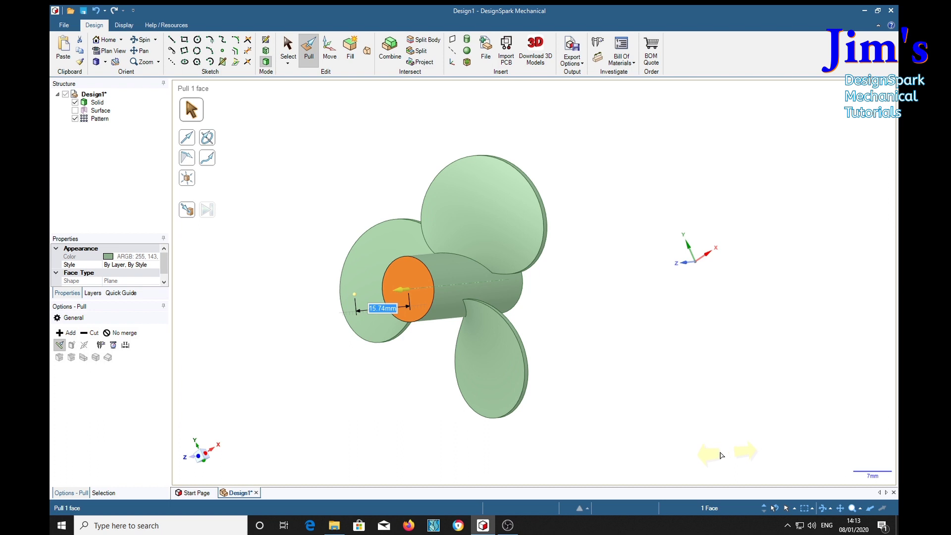
{"action": "left_click", "coordinate": [326, 150]}
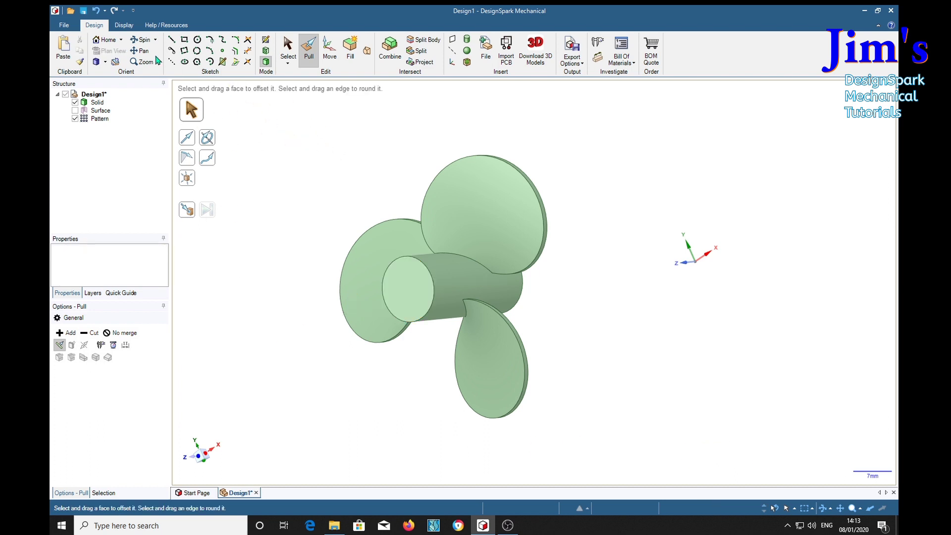
Colour the Solid propeller body bright orange from the Display tab's Color dropdown.
{"action": "left_click", "coordinate": [124, 25]}
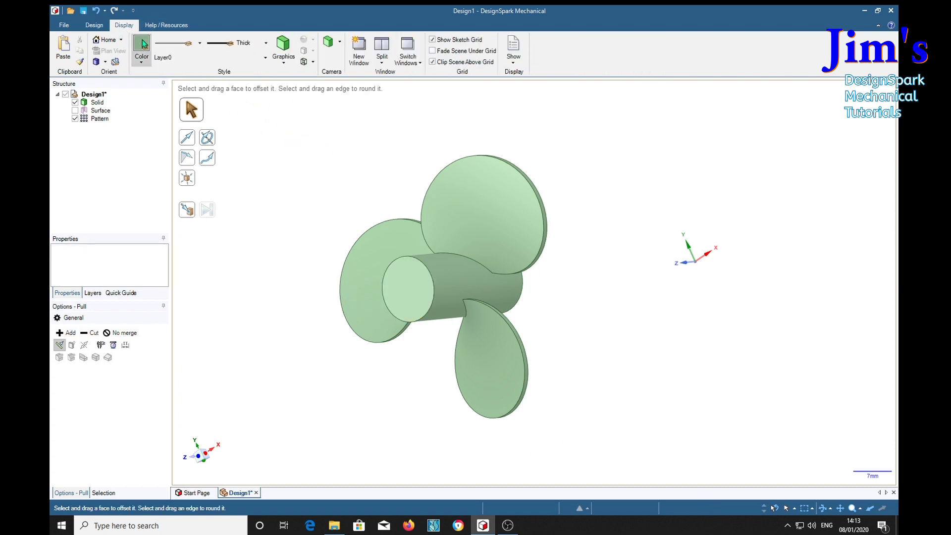
{"action": "left_click", "coordinate": [97, 102]}
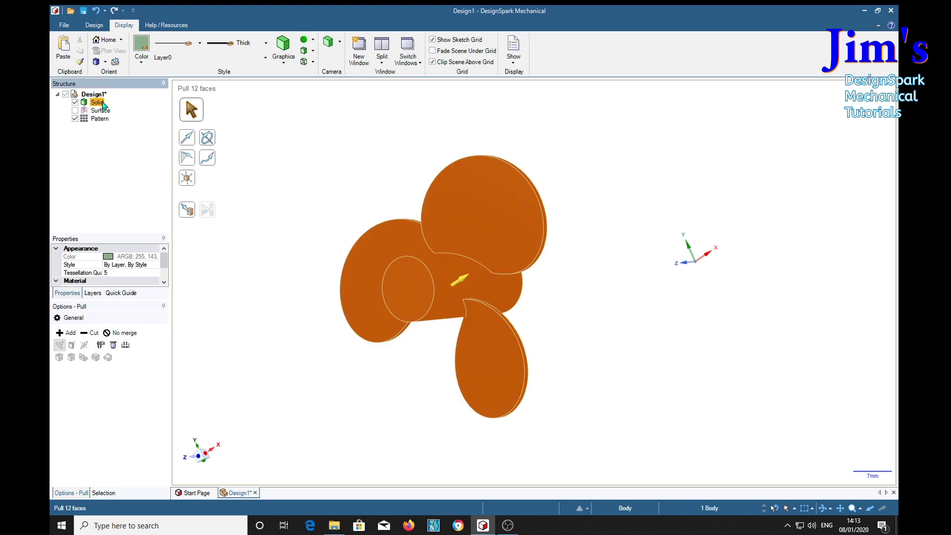
{"action": "left_click", "coordinate": [143, 49]}
{"action": "left_click", "coordinate": [168, 272]}
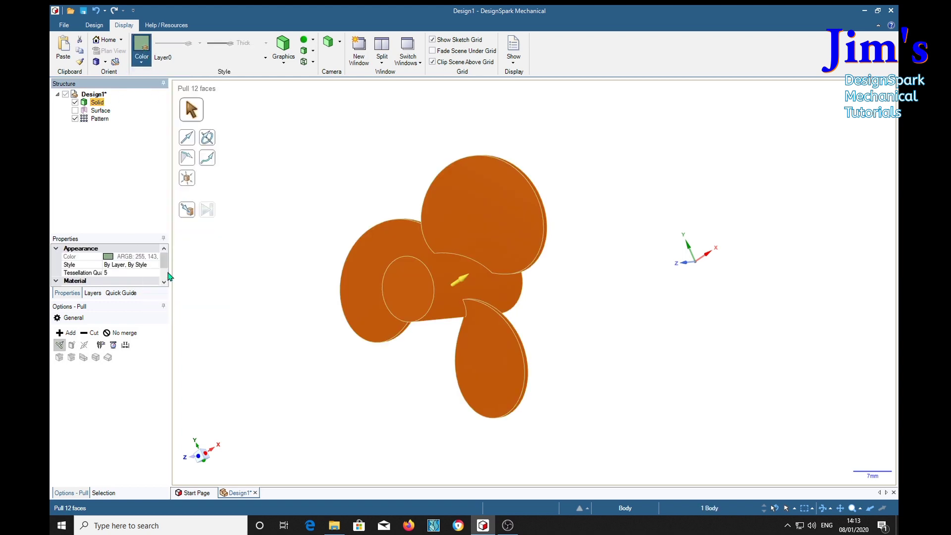
{"action": "left_click", "coordinate": [310, 43]}
{"action": "left_click", "coordinate": [325, 54]}
{"action": "left_click", "coordinate": [613, 193]}
{"action": "middle_click_drag", "start_coordinate": [612, 193], "coordinate": [690, 272]}
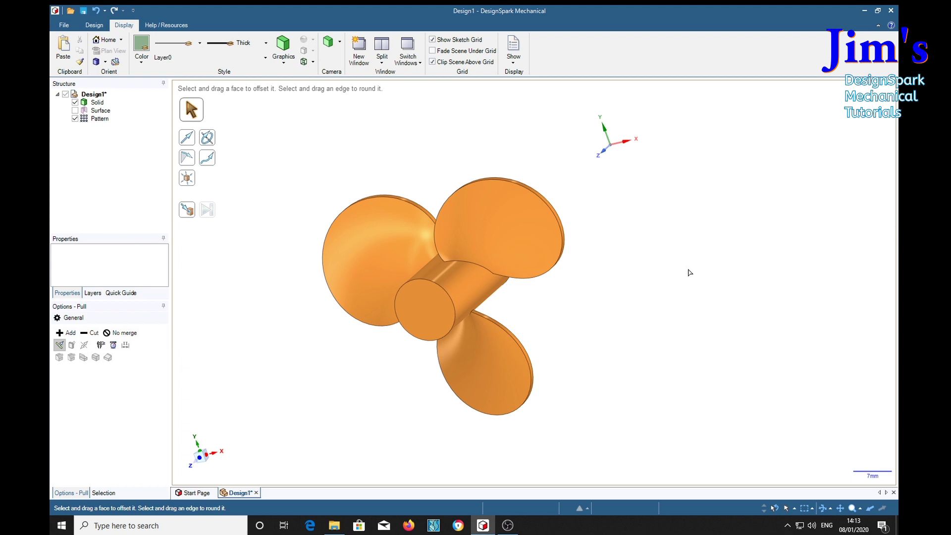
{"action": "key", "text": "h"}
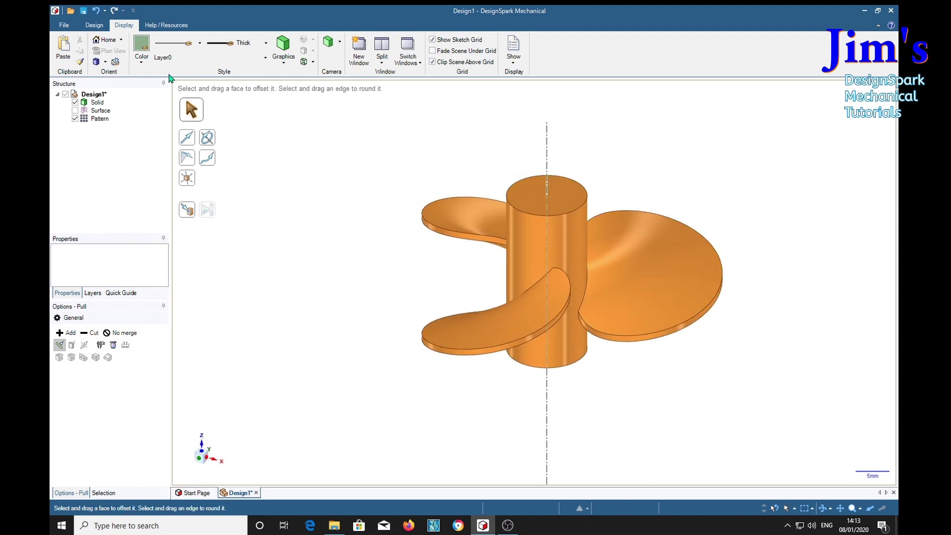
With the Move tool, select the whole propeller body and anchor the handle on the hub's top face.
{"action": "left_click", "coordinate": [98, 26]}
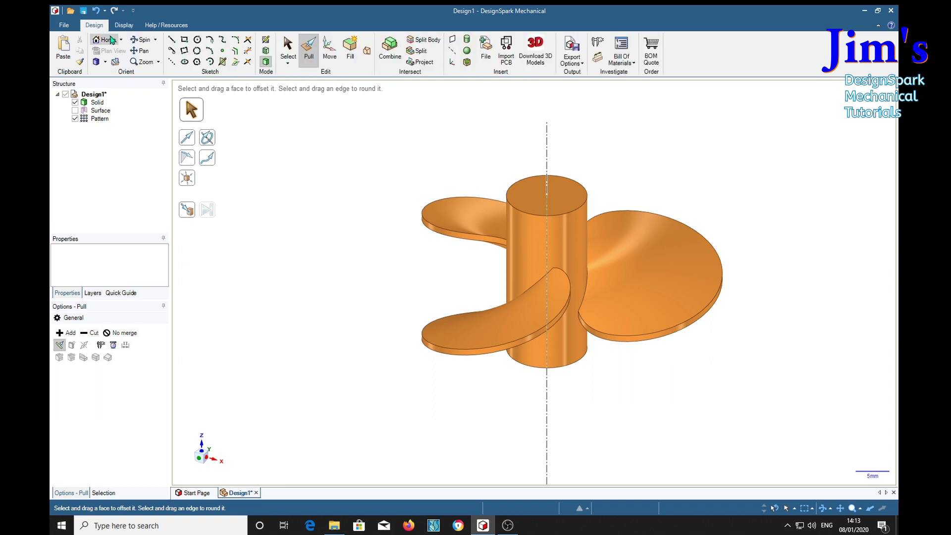
{"action": "left_click", "coordinate": [329, 47]}
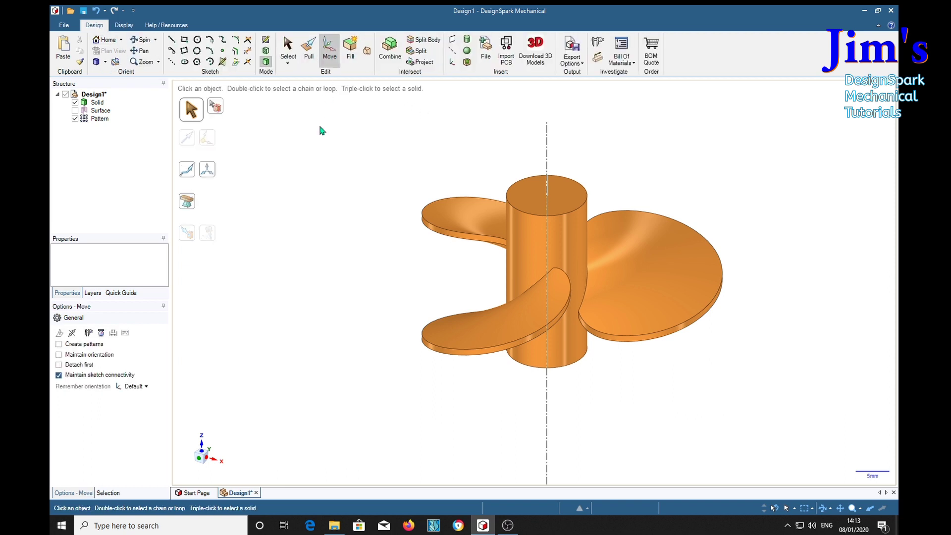
{"action": "left_click", "coordinate": [97, 103]}
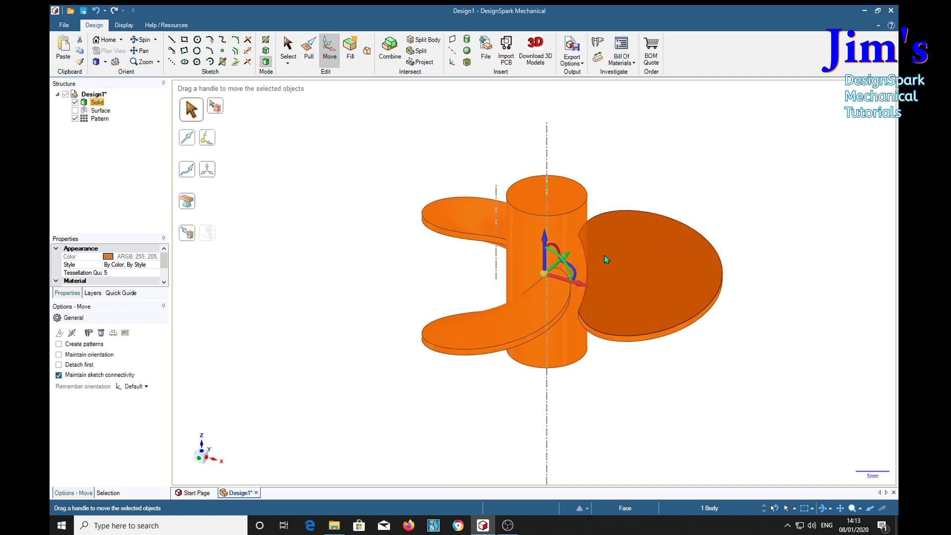
{"action": "left_click_drag", "start_coordinate": [545, 275], "coordinate": [460, 212]}
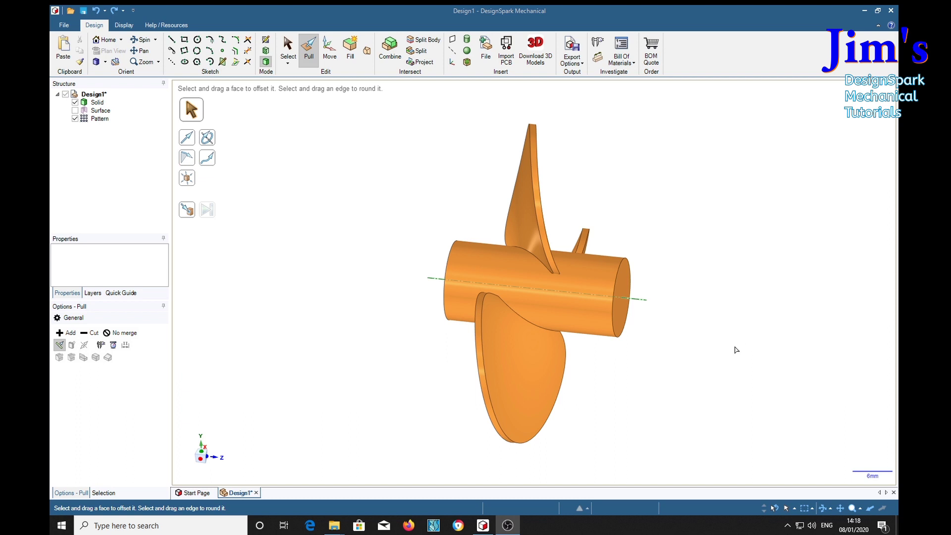
Select the full edge loop where the lower blade meets the hub.
{"action": "left_click", "coordinate": [551, 365]}
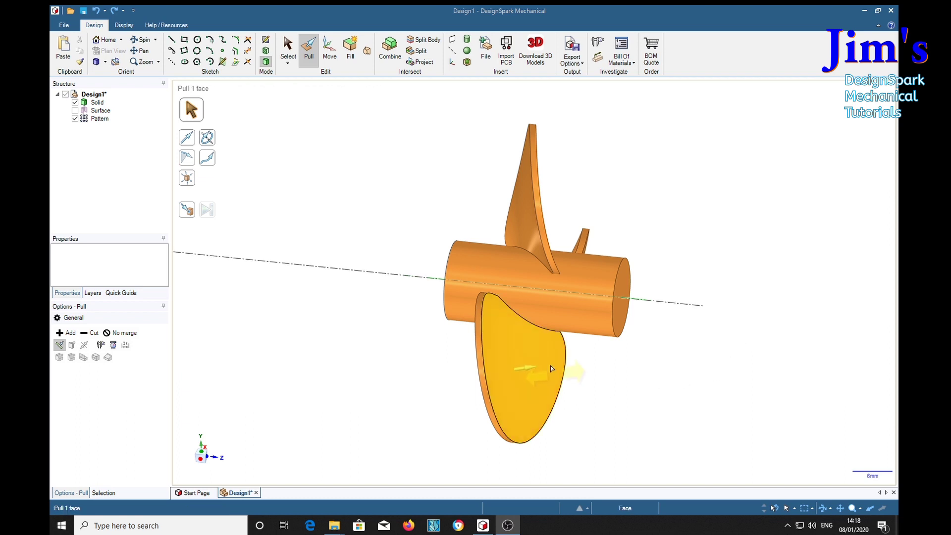
{"action": "left_click", "coordinate": [526, 323]}
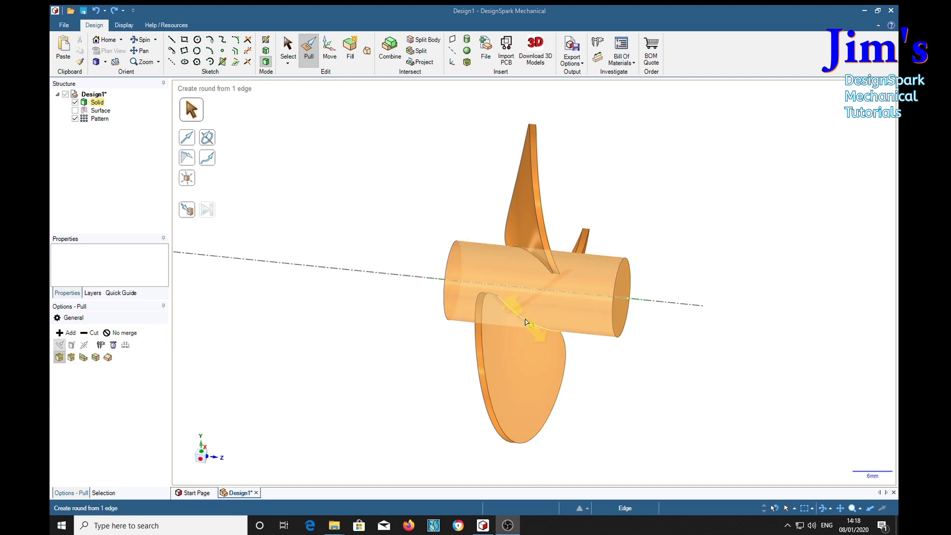
{"action": "left_click", "coordinate": [539, 265]}
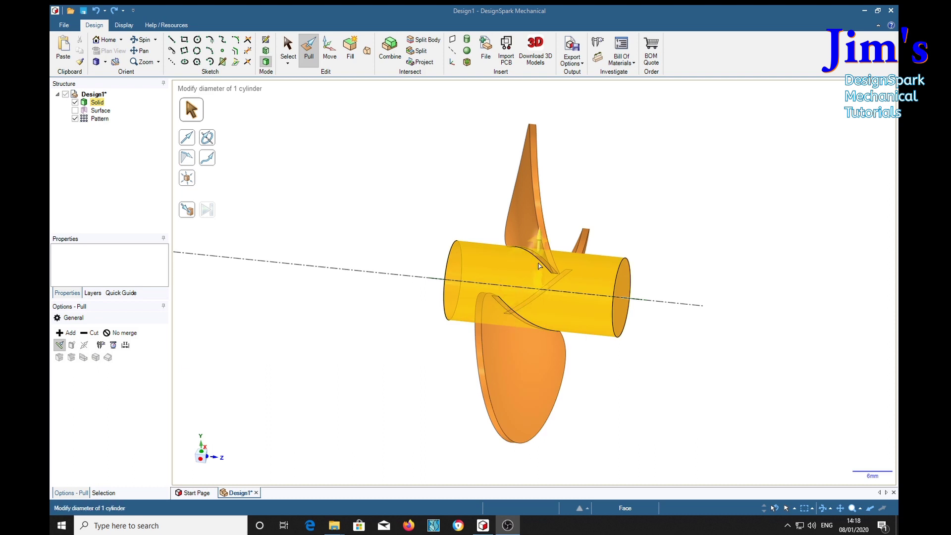
{"action": "left_click", "coordinate": [538, 262]}
{"action": "left_click", "coordinate": [539, 262]}
{"action": "left_click", "coordinate": [539, 261]}
{"action": "left_click", "coordinate": [540, 255]}
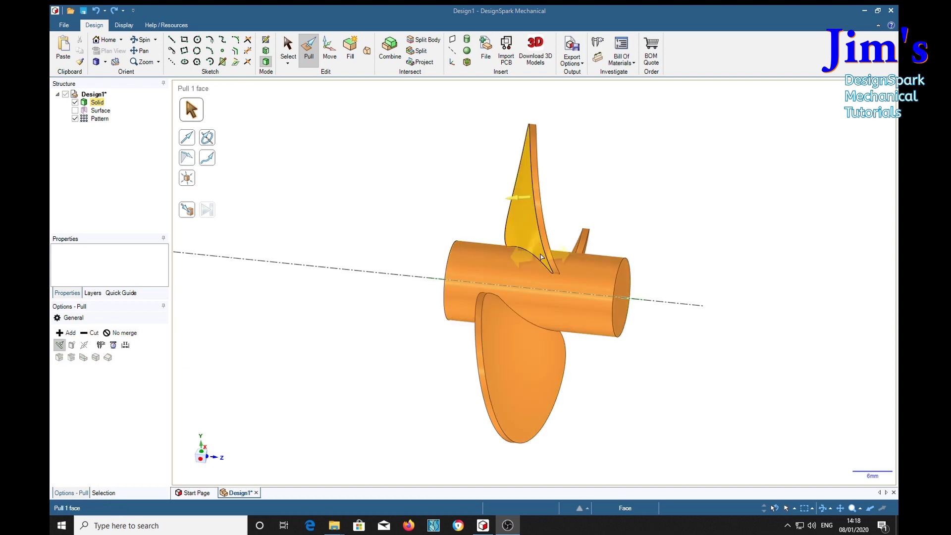
{"action": "left_click", "coordinate": [525, 328]}
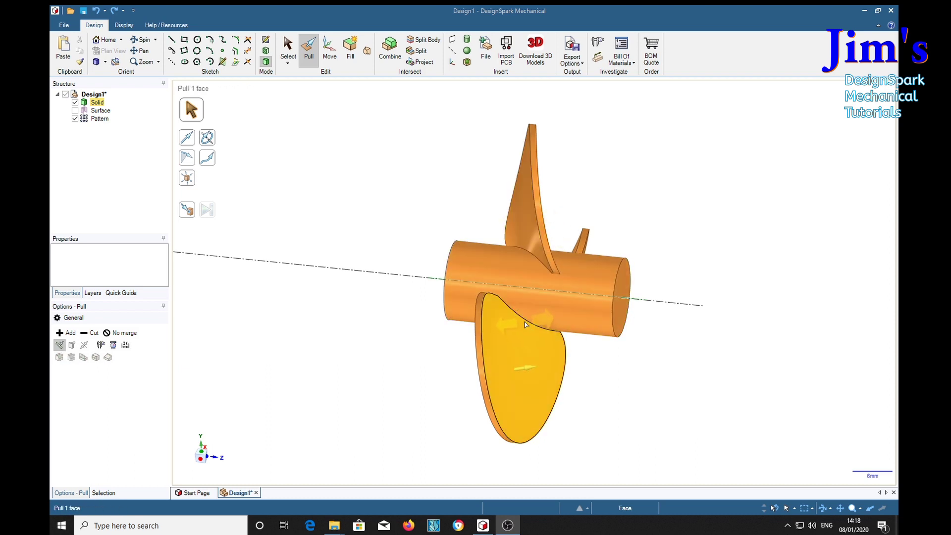
{"action": "left_click", "coordinate": [414, 229]}
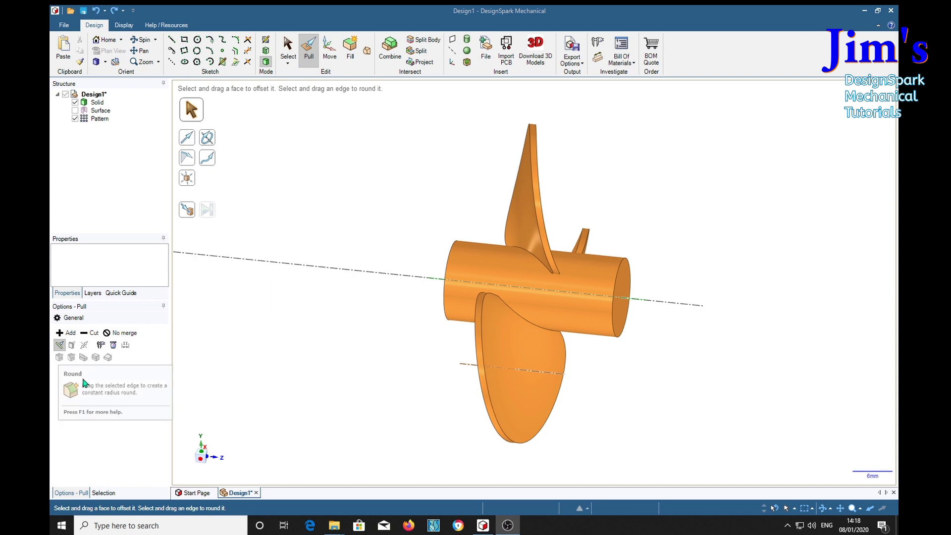
{"action": "left_click", "coordinate": [526, 322]}
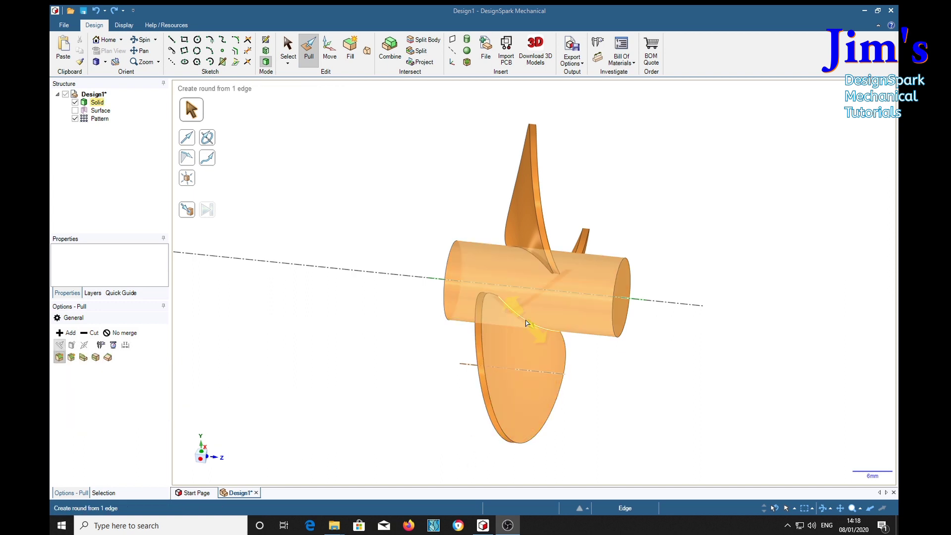
{"action": "double_click", "coordinate": [526, 322]}
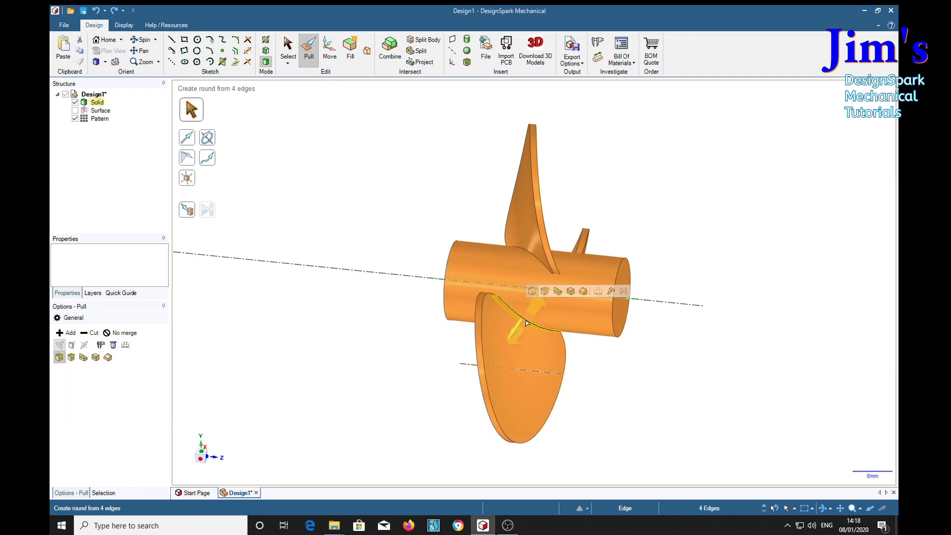
Round the selected blade-root edges with a 1 mm radius.
{"action": "middle_click_drag", "start_coordinate": [599, 401], "coordinate": [622, 449]}
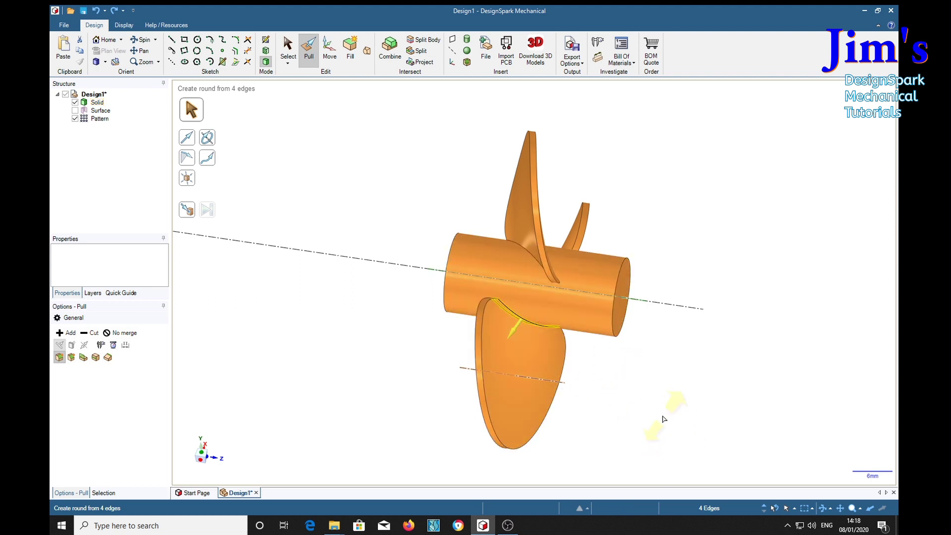
{"action": "middle_click_drag", "start_coordinate": [656, 426], "coordinate": [652, 395]}
{"action": "scroll", "coordinate": [567, 411], "scroll_direction": "up", "scroll_amount": 5}
{"action": "type", "text": "1"}
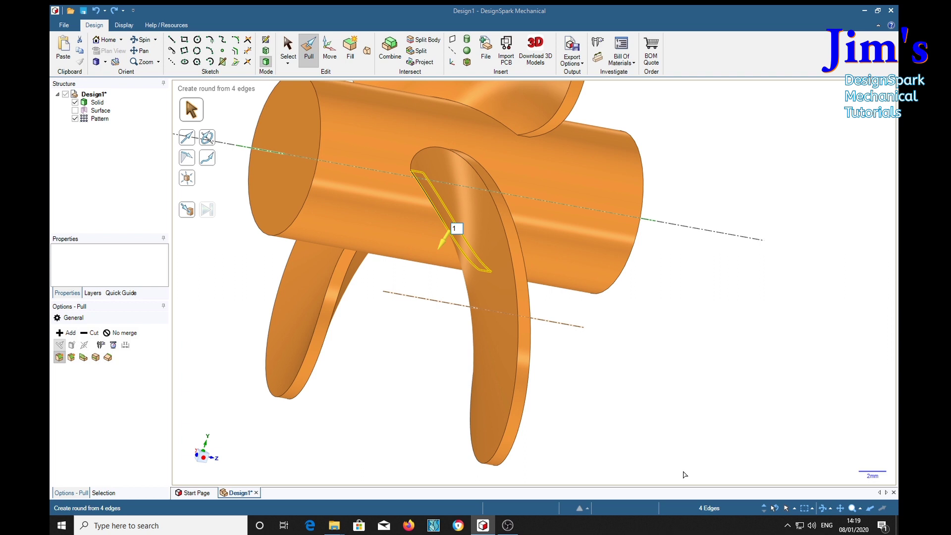
{"action": "key", "text": "Return"}
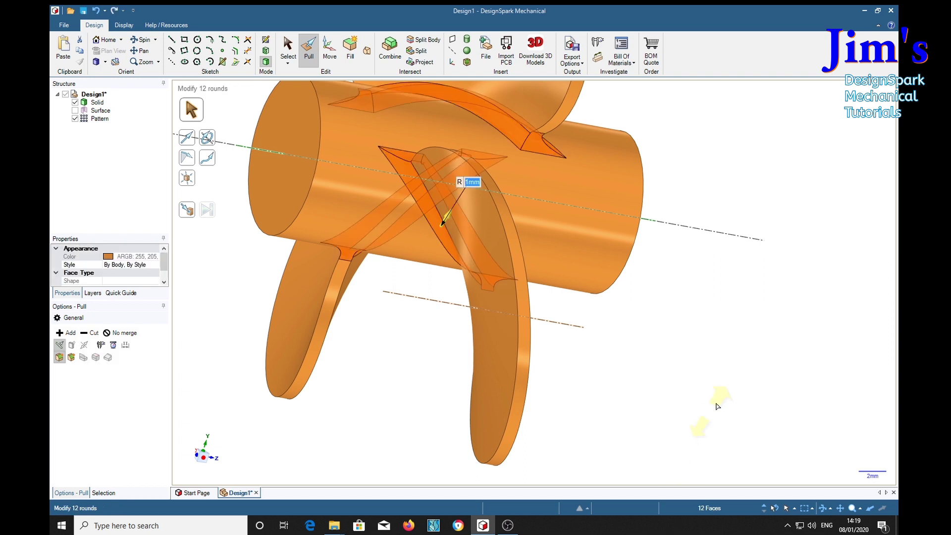
{"action": "left_click", "coordinate": [724, 388]}
{"action": "mouse_move", "coordinate": [733, 359]}
{"action": "middle_mouse_down"}
{"action": "mouse_move", "coordinate": [686, 437]}
{"action": "mouse_move", "coordinate": [707, 384]}
{"action": "mouse_move", "coordinate": [637, 436]}
{"action": "mouse_move", "coordinate": [745, 346]}
{"action": "mouse_move", "coordinate": [728, 414]}
{"action": "middle_mouse_up"}
{"action": "scroll", "coordinate": [638, 399], "scroll_direction": "down", "scroll_amount": 5}
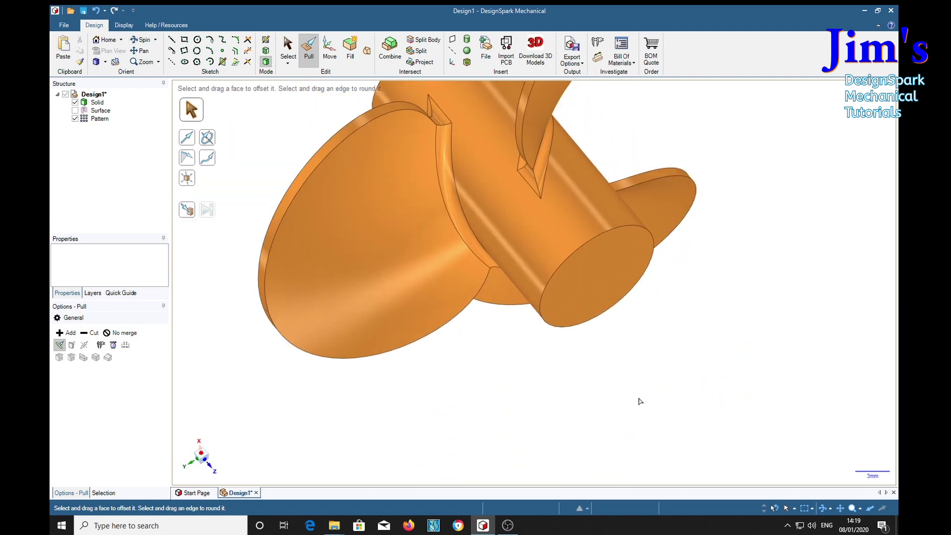
{"action": "mouse_move", "coordinate": [643, 384]}
{"action": "middle_mouse_down"}
{"action": "mouse_move", "coordinate": [739, 329]}
{"action": "mouse_move", "coordinate": [667, 395]}
{"action": "mouse_move", "coordinate": [643, 433]}
{"action": "mouse_move", "coordinate": [692, 386]}
{"action": "mouse_move", "coordinate": [627, 416]}
{"action": "mouse_move", "coordinate": [694, 371]}
{"action": "mouse_move", "coordinate": [664, 407]}
{"action": "mouse_move", "coordinate": [689, 363]}
{"action": "mouse_move", "coordinate": [603, 387]}
{"action": "mouse_move", "coordinate": [703, 357]}
{"action": "mouse_move", "coordinate": [721, 399]}
{"action": "mouse_move", "coordinate": [733, 390]}
{"action": "middle_mouse_up"}
{"action": "mouse_move", "coordinate": [668, 416]}
{"action": "middle_mouse_down"}
{"action": "mouse_move", "coordinate": [748, 333]}
{"action": "mouse_move", "coordinate": [732, 383]}
{"action": "middle_mouse_up"}
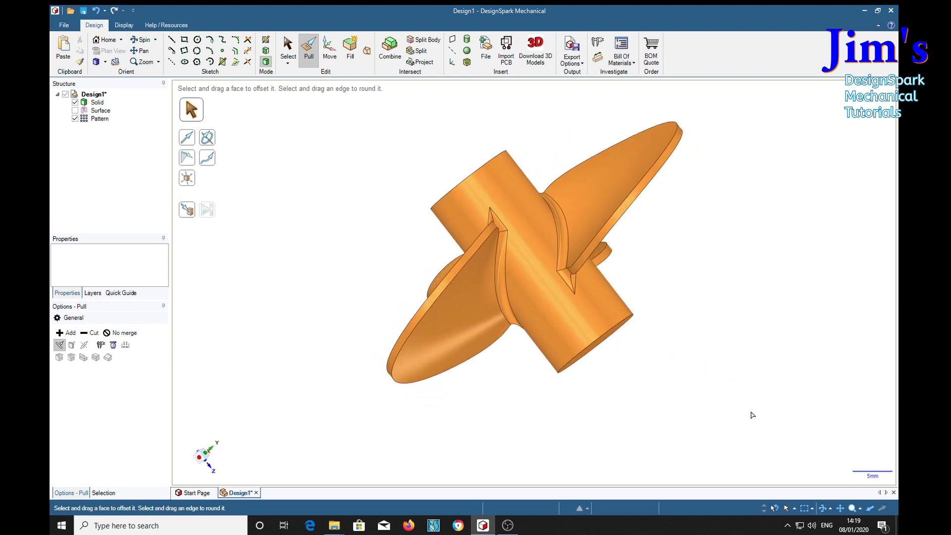
{"action": "mouse_move", "coordinate": [752, 414]}
{"action": "middle_mouse_down"}
{"action": "mouse_move", "coordinate": [728, 365]}
{"action": "mouse_move", "coordinate": [721, 307]}
{"action": "middle_mouse_up"}
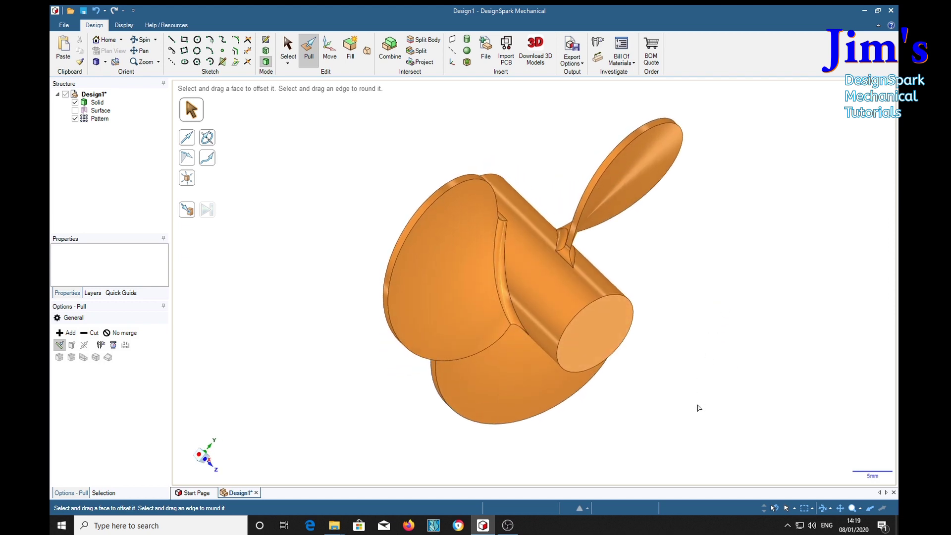
{"action": "middle_click_drag", "start_coordinate": [694, 409], "coordinate": [715, 358]}
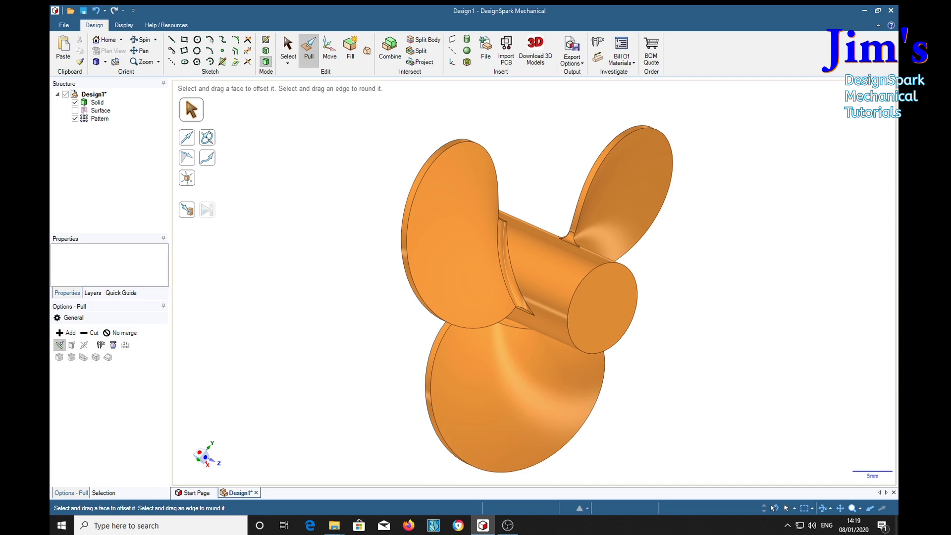